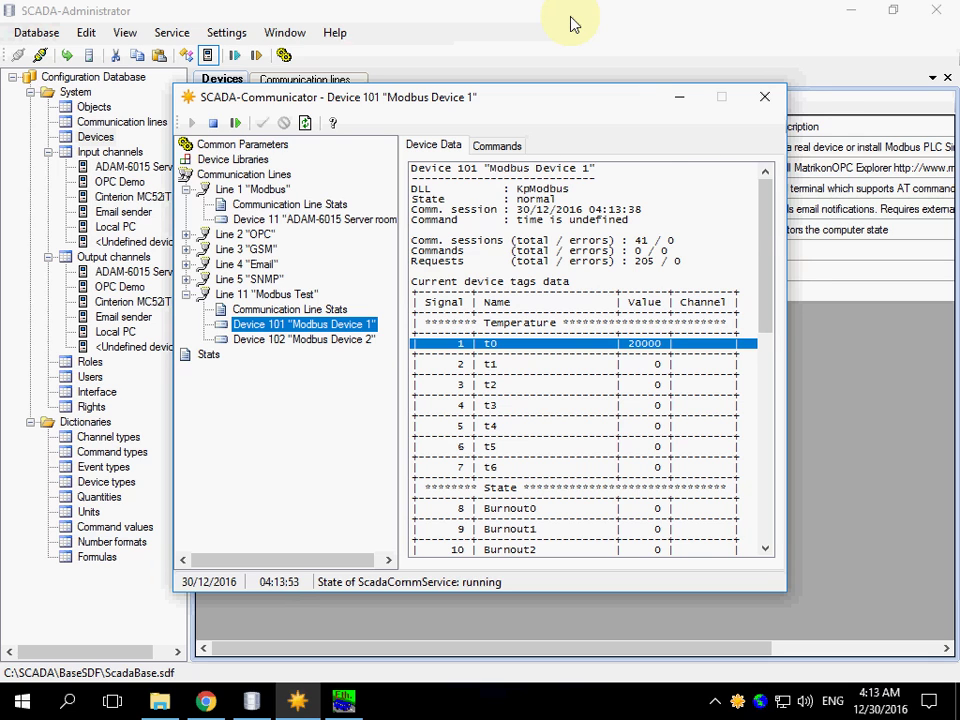
- Refresh the Devices tree in SCADA-Administrator and select Modbus Device 1 under Input channels
click(573, 23)
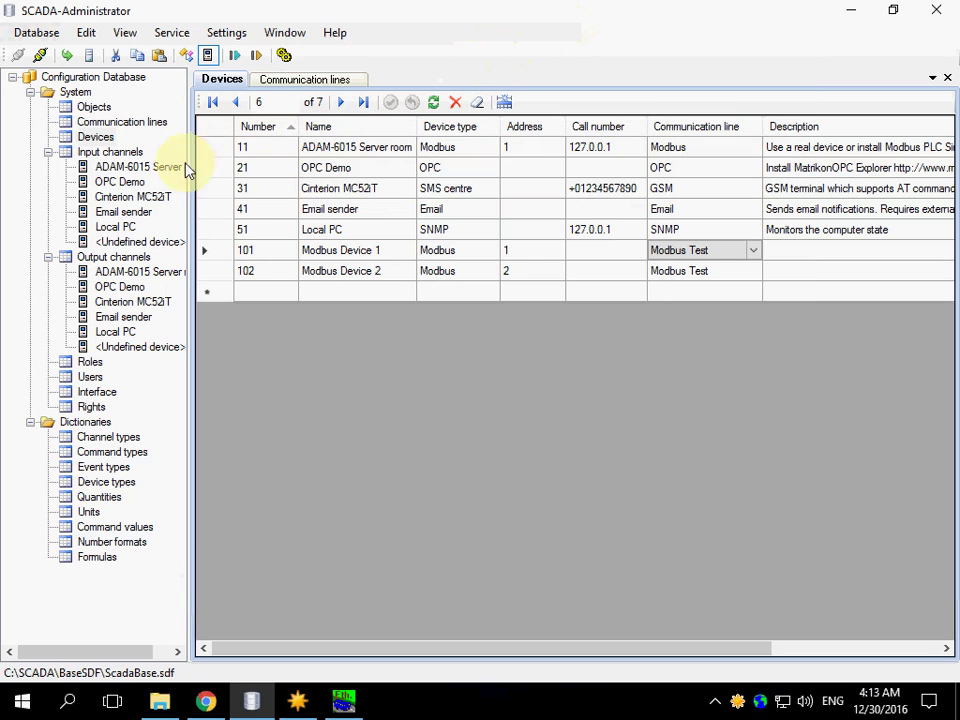
right_click(98, 138)
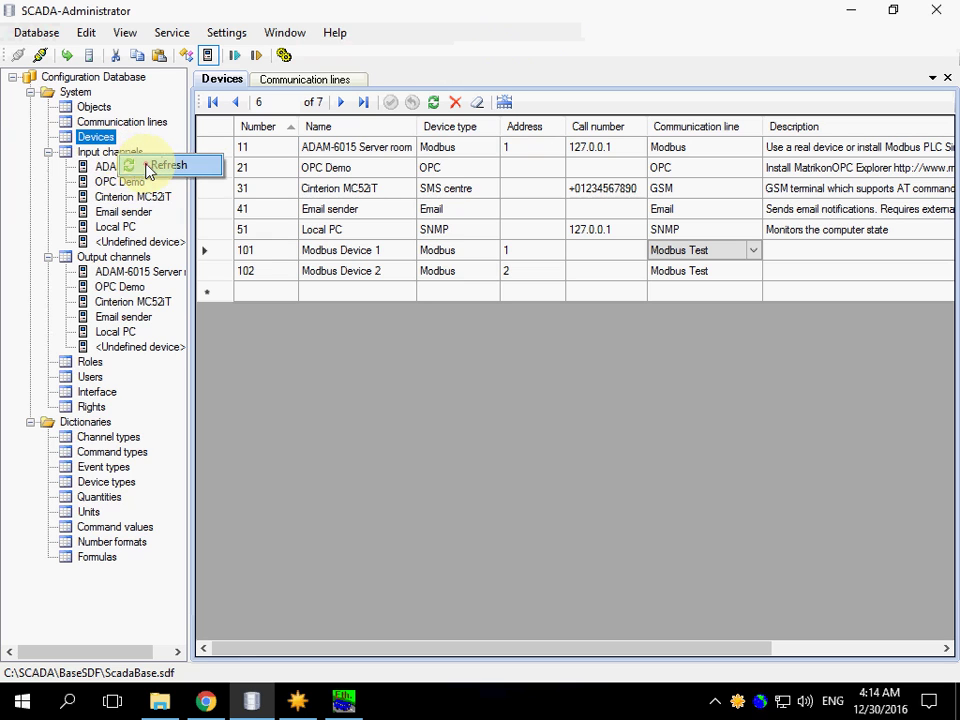
click(150, 166)
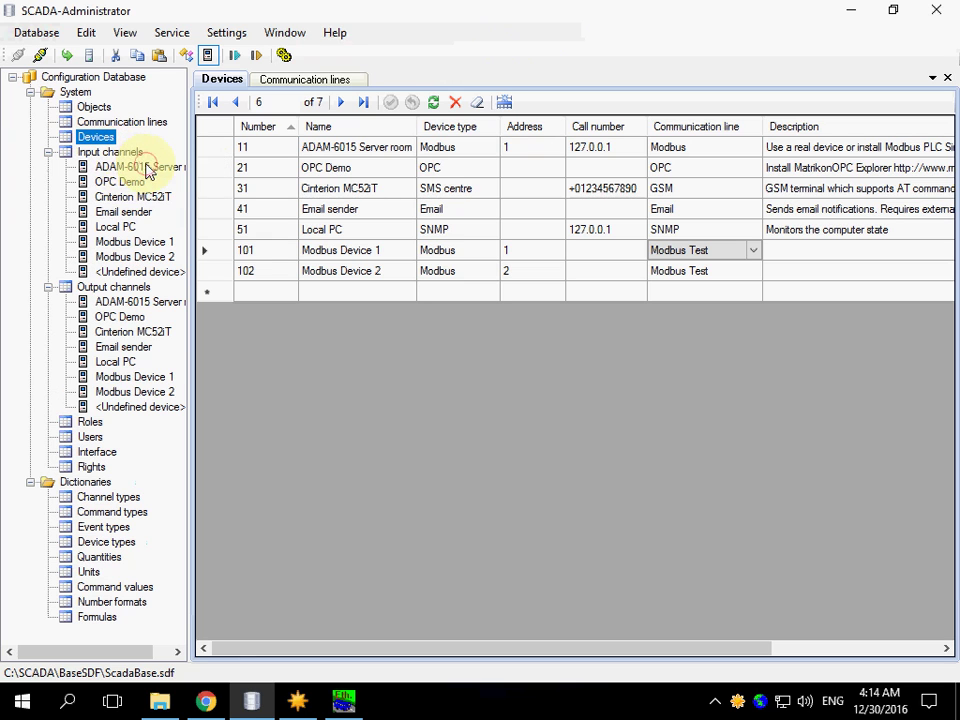
click(124, 245)
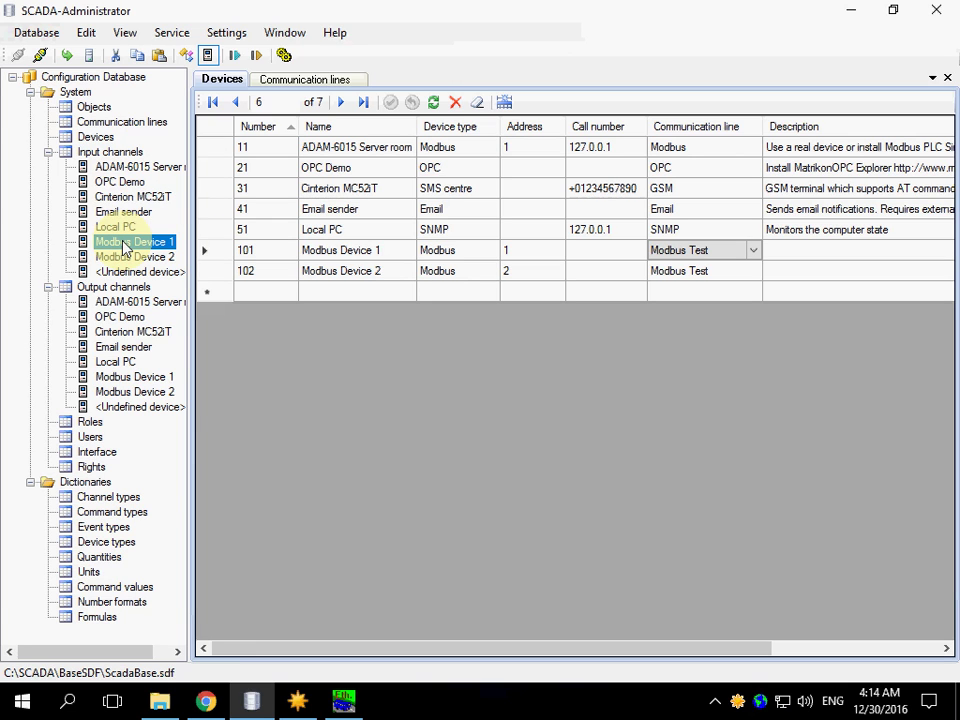
- Open the Modbus Device 1 input channels table and start a new channel row
double_click(125, 245)
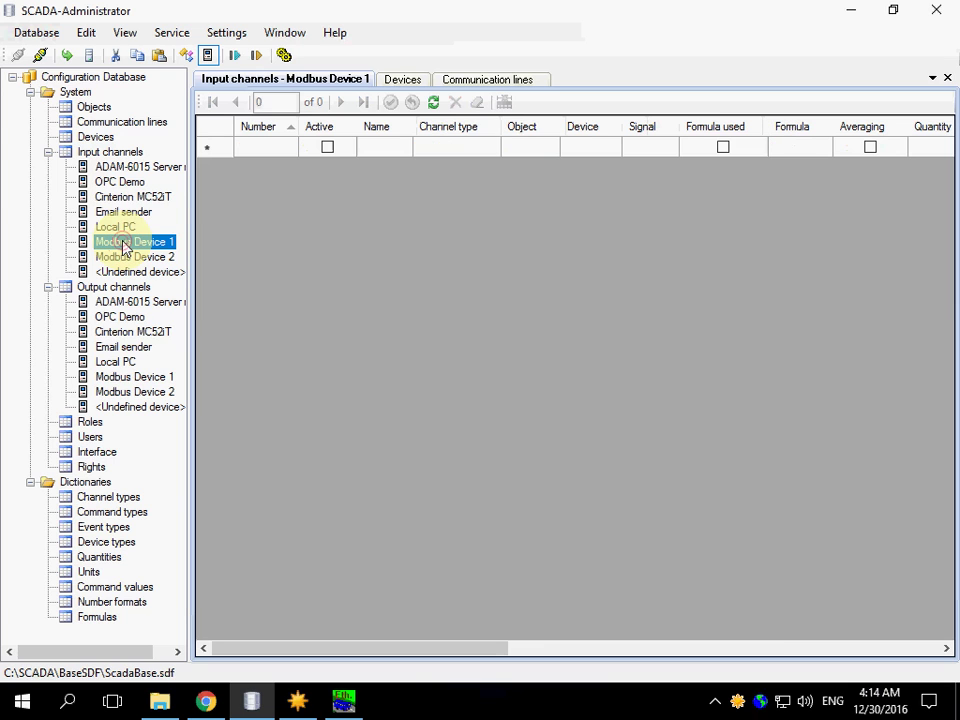
click(277, 150)
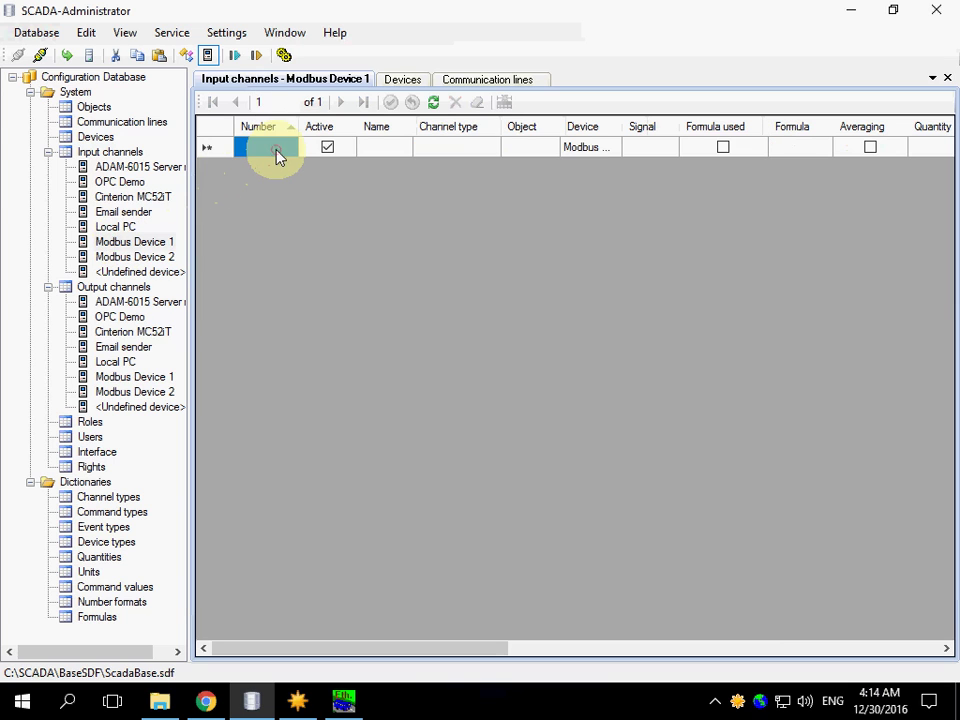
click(128, 168)
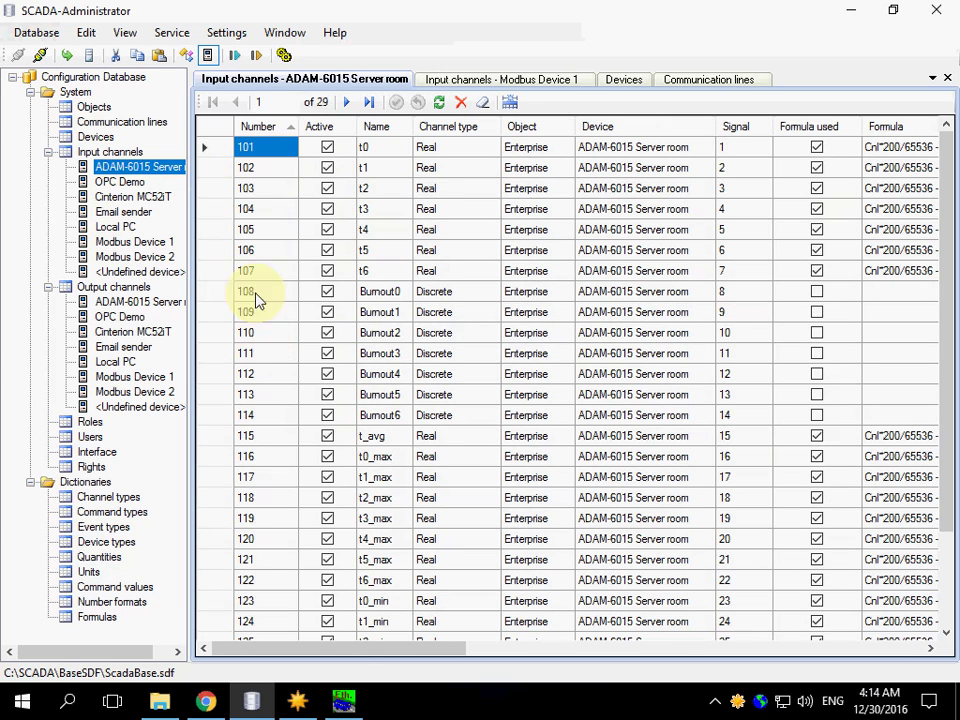
click(168, 34)
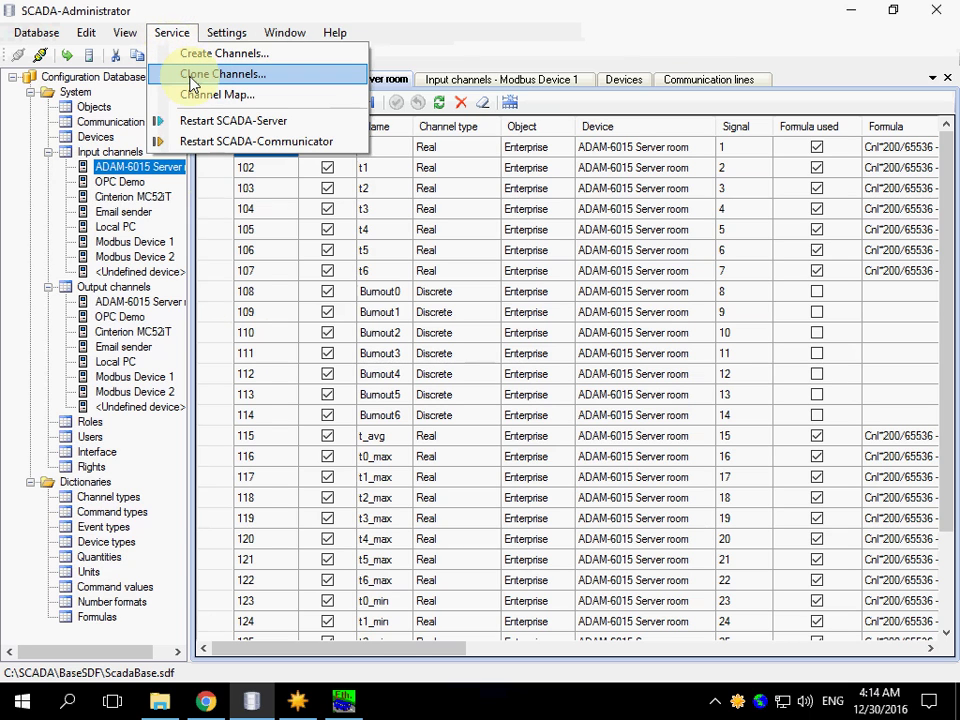
click(196, 80)
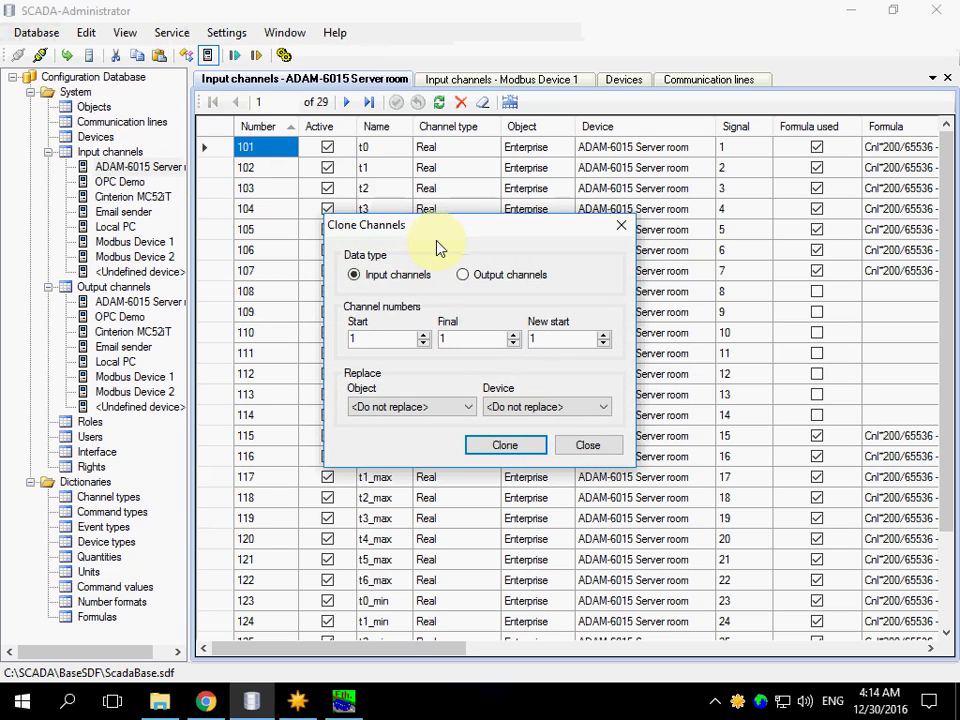
click(622, 229)
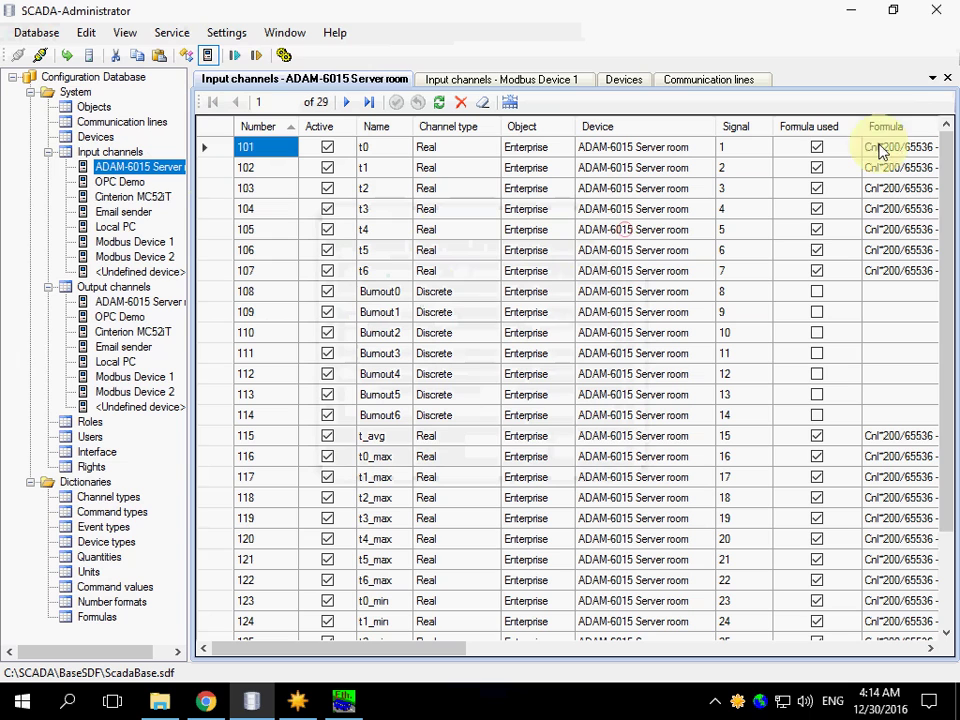
- Close the ADAM-6015 Server room channels tab and open Service > Channel Map
click(947, 79)
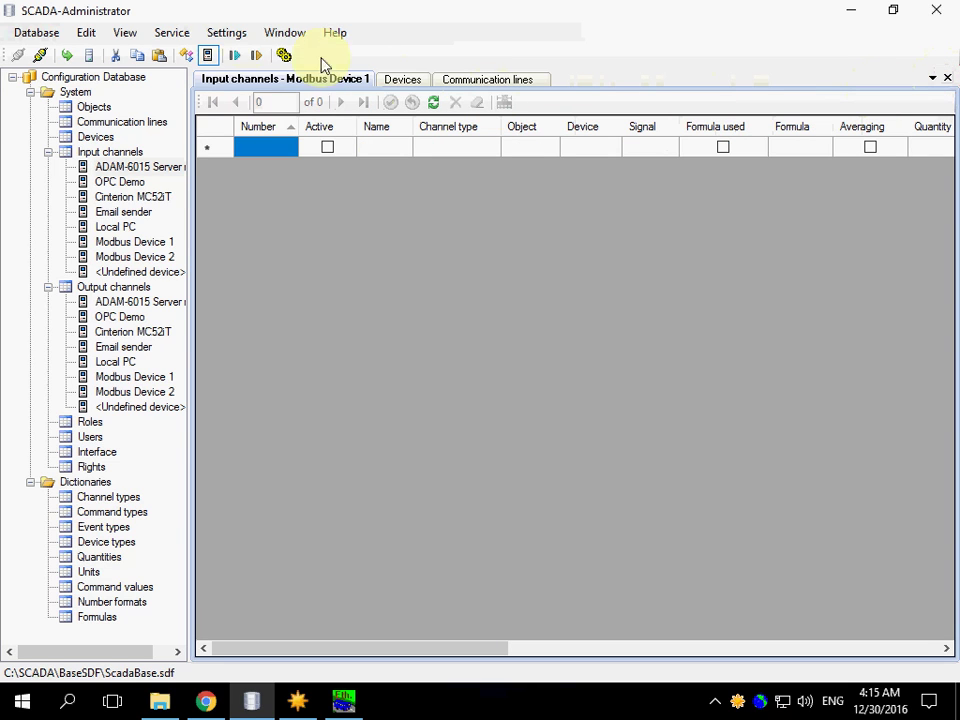
click(178, 34)
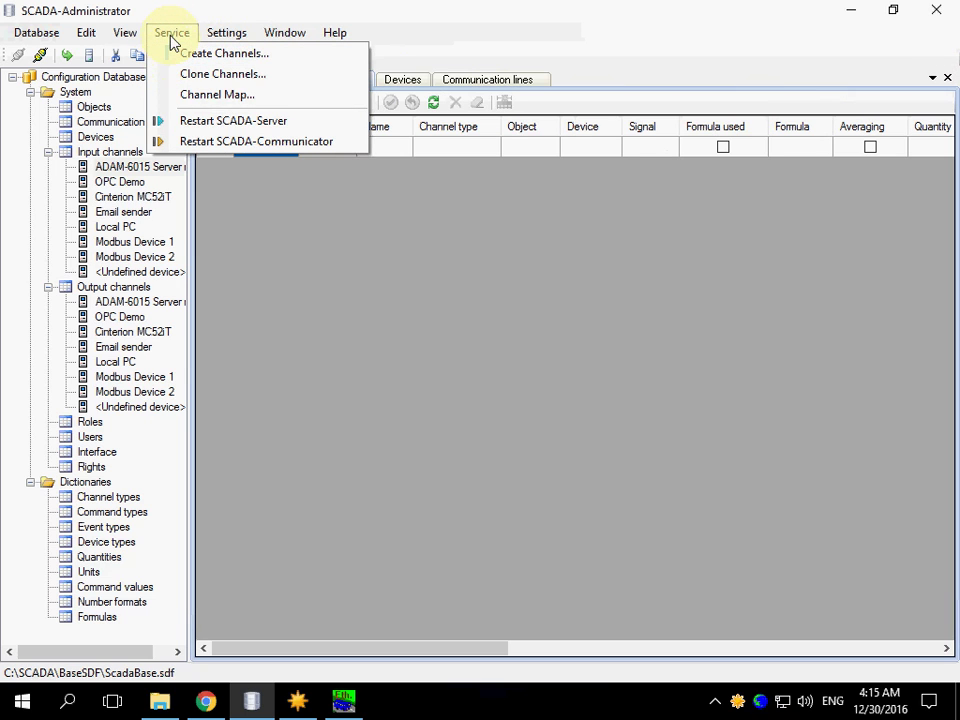
click(210, 94)
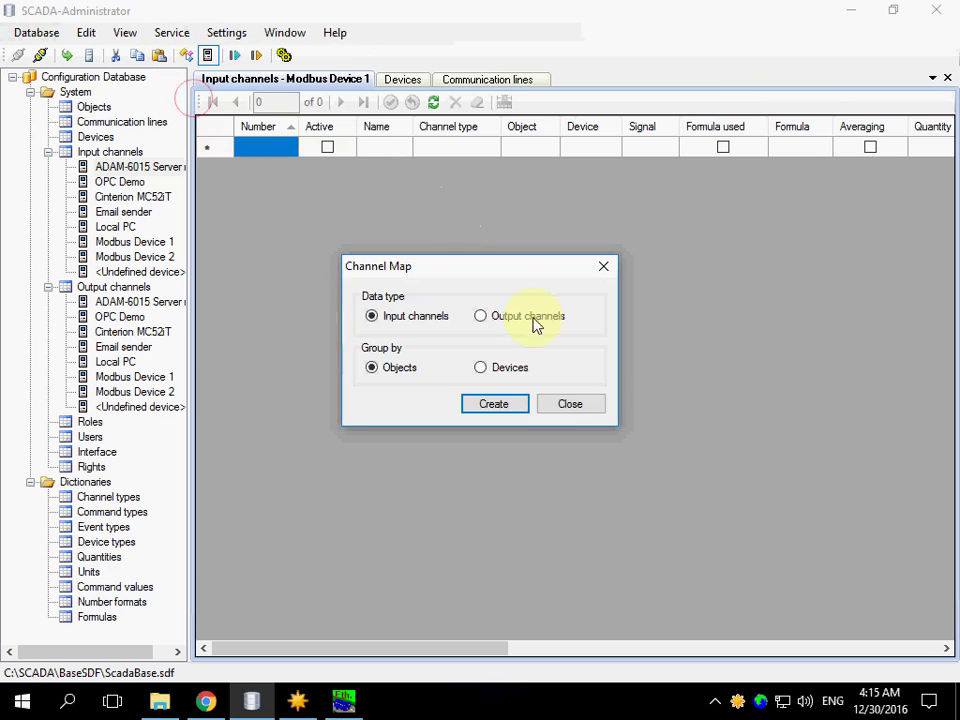
- Generate the input channel map grouped by devices, check the Local PC range 501-505, then close it
click(507, 377)
click(491, 405)
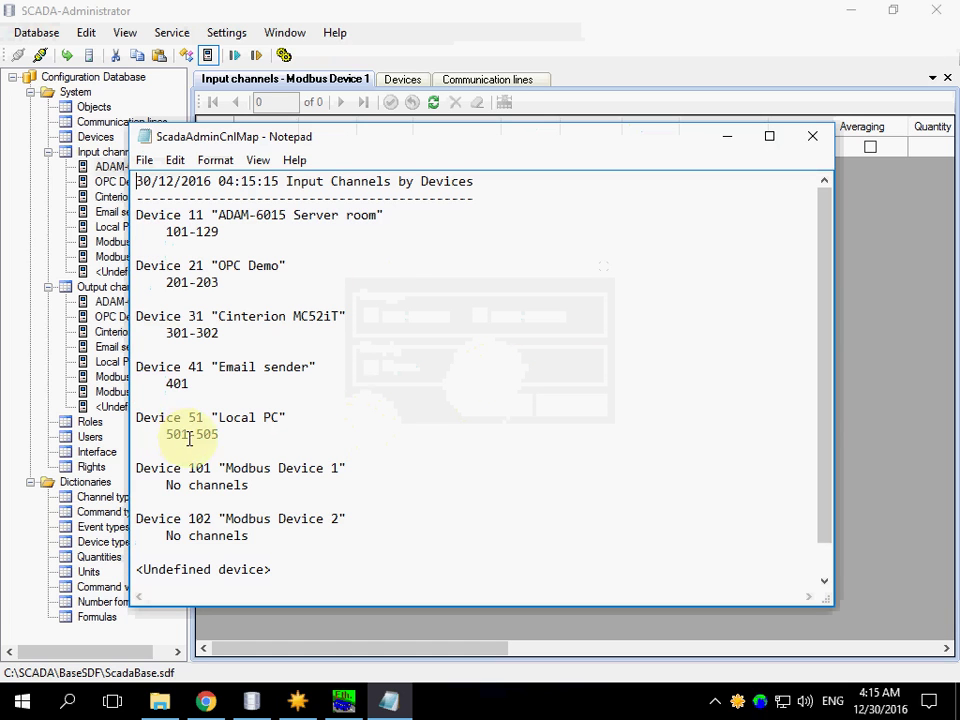
click(220, 434)
shift+click(167, 434)
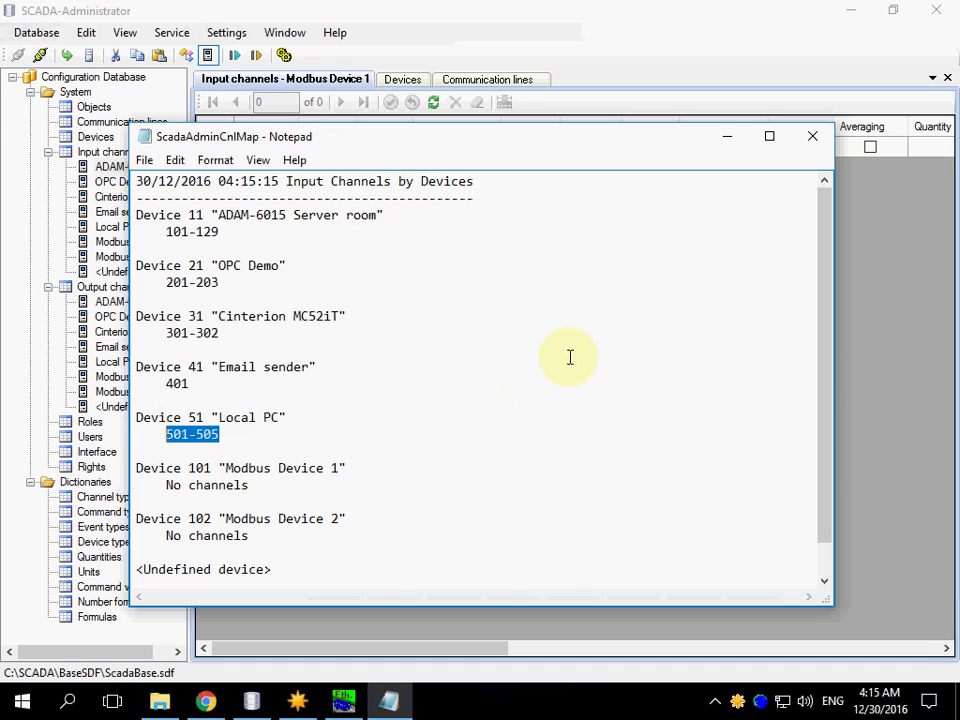
click(812, 140)
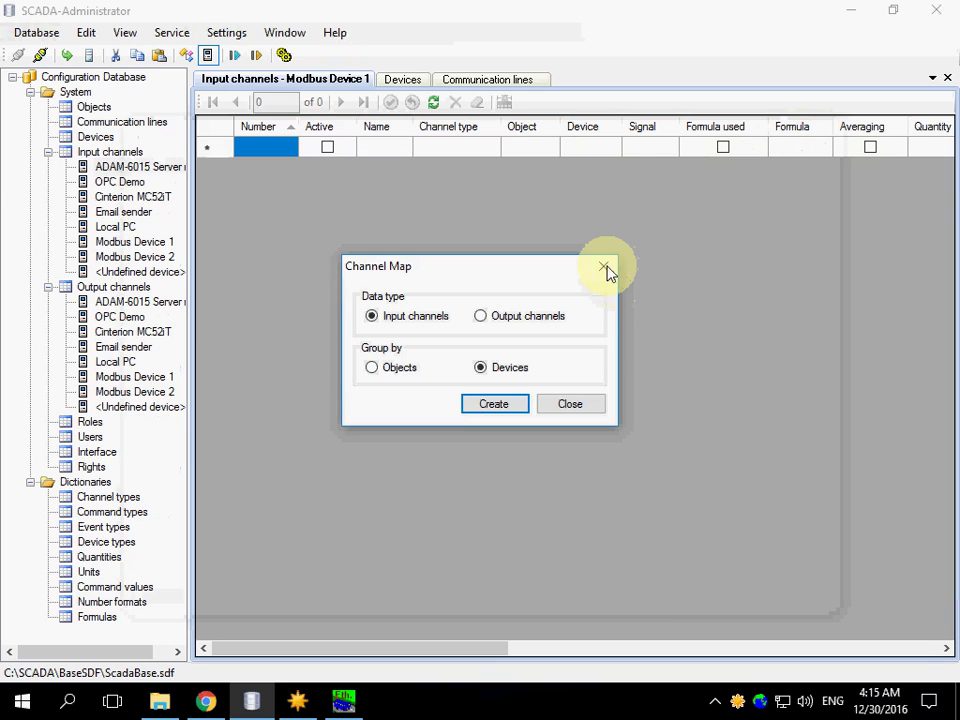
- Generate the output channel map, review it, and close it
click(514, 320)
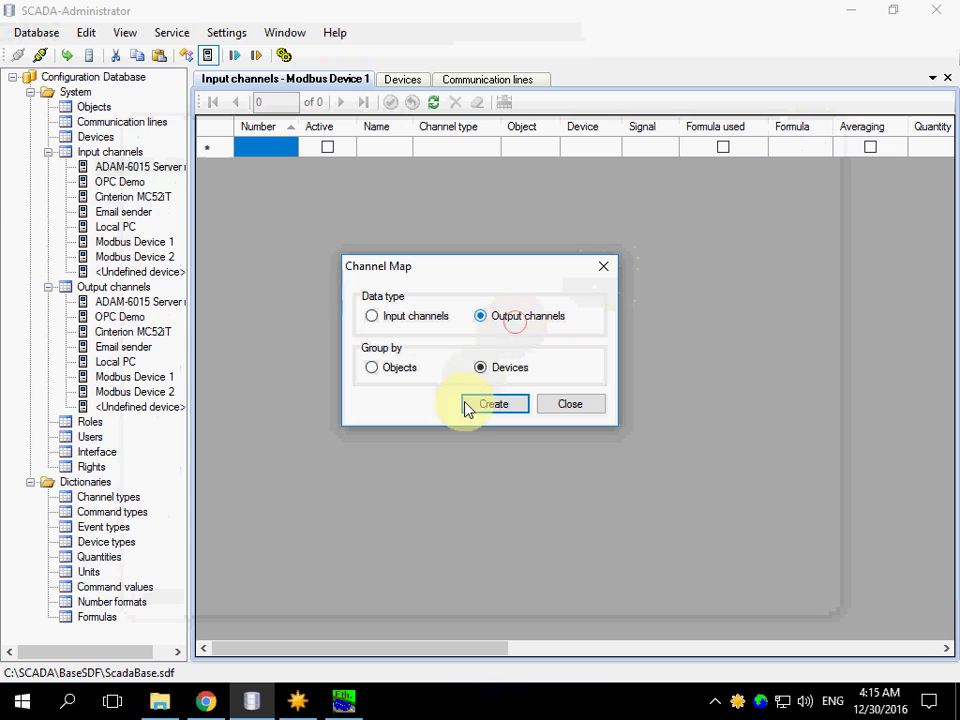
click(494, 412)
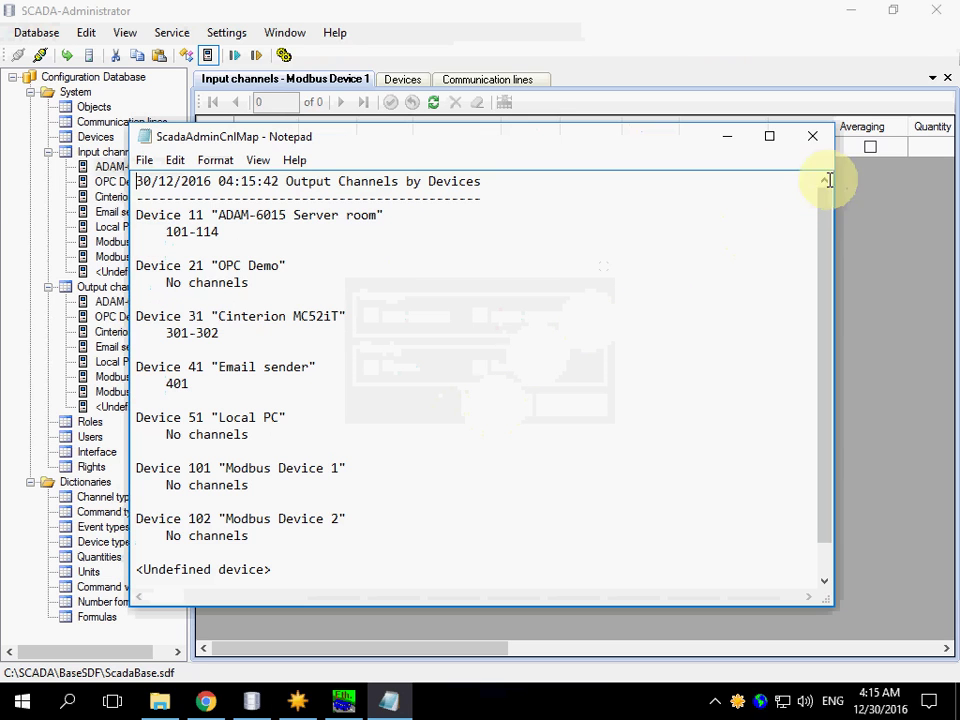
click(812, 140)
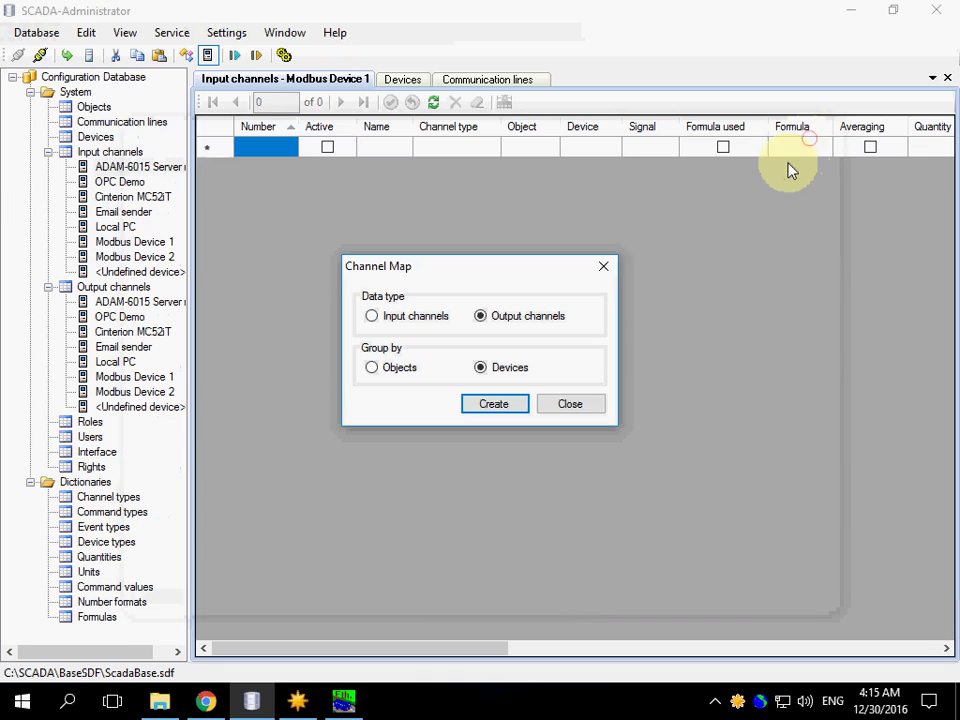
- Close the Channel Map settings and open Create Channels filtered to the Modbus Test line
click(607, 270)
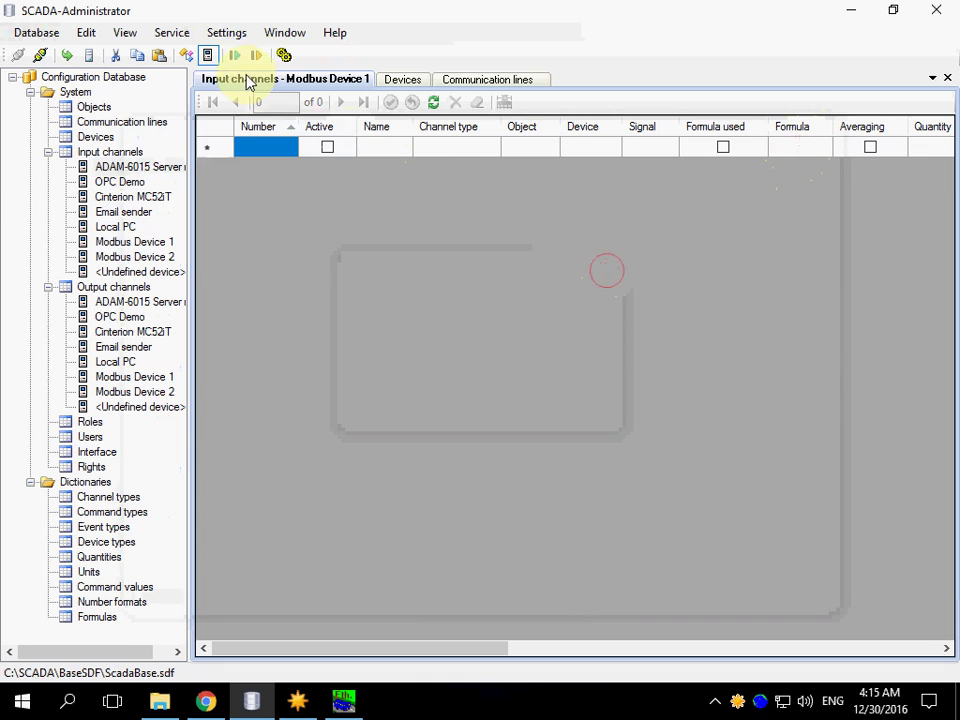
click(172, 36)
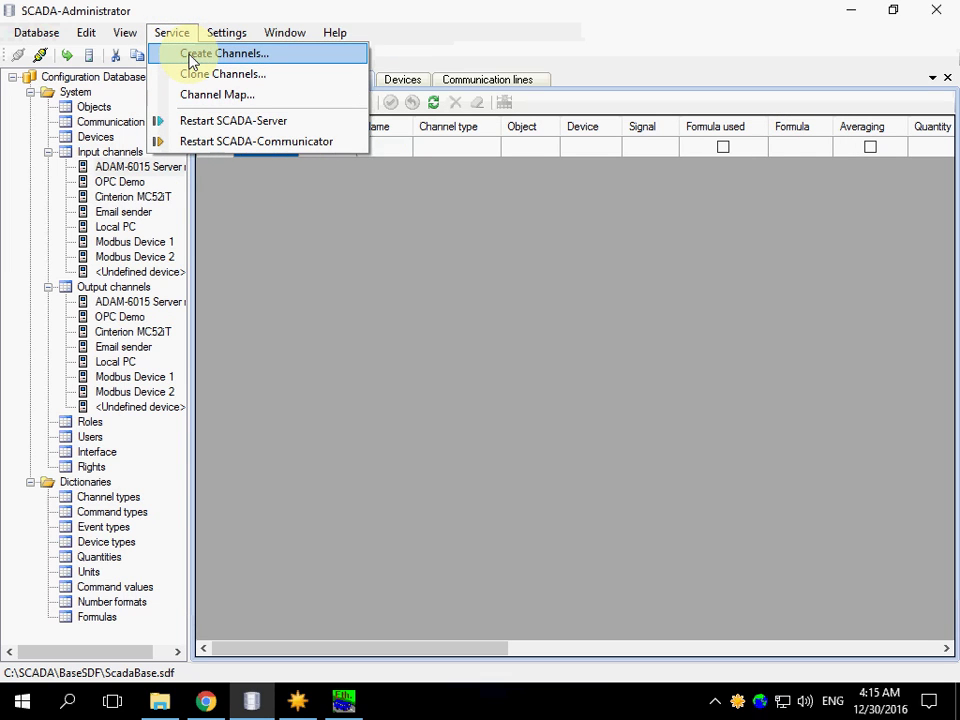
click(194, 60)
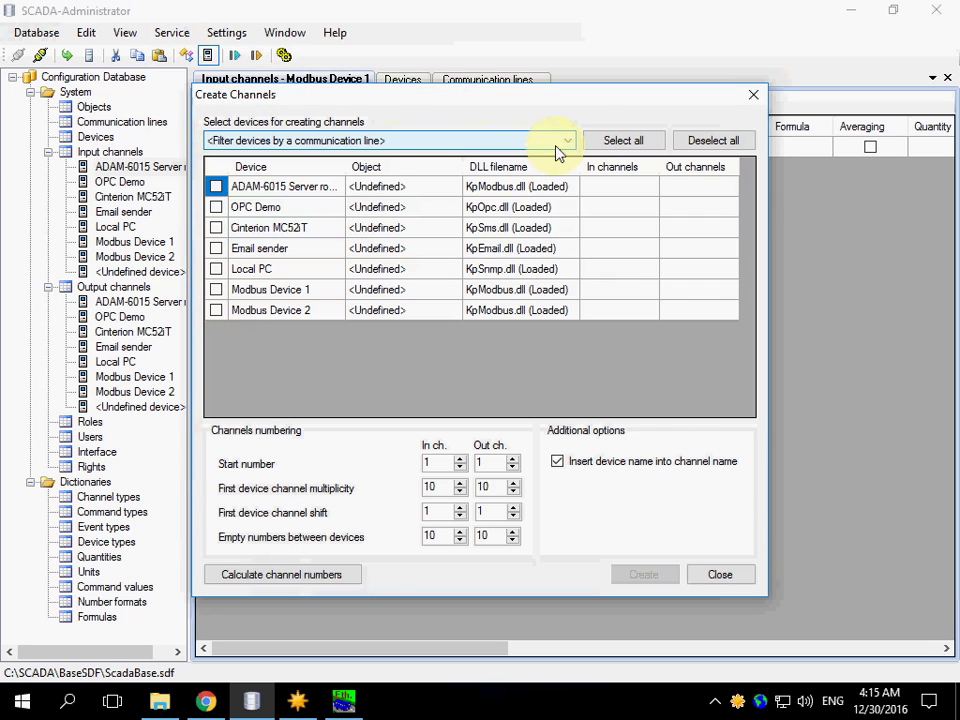
click(556, 141)
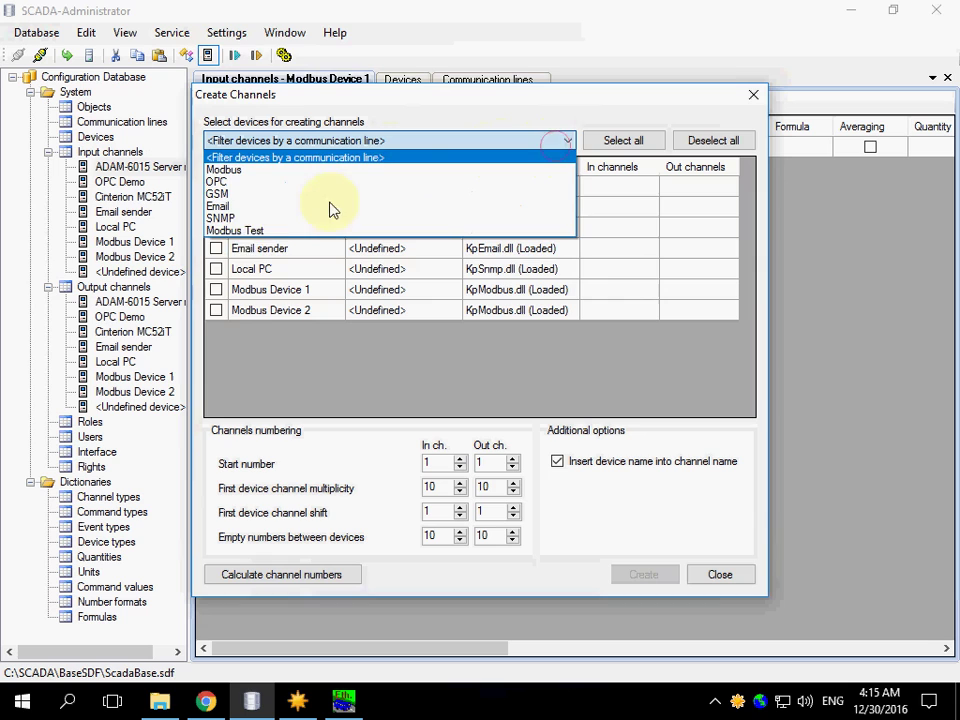
click(237, 231)
- Check Modbus Device 1 and 2 and assign both to the Enterprise object
click(216, 186)
click(216, 207)
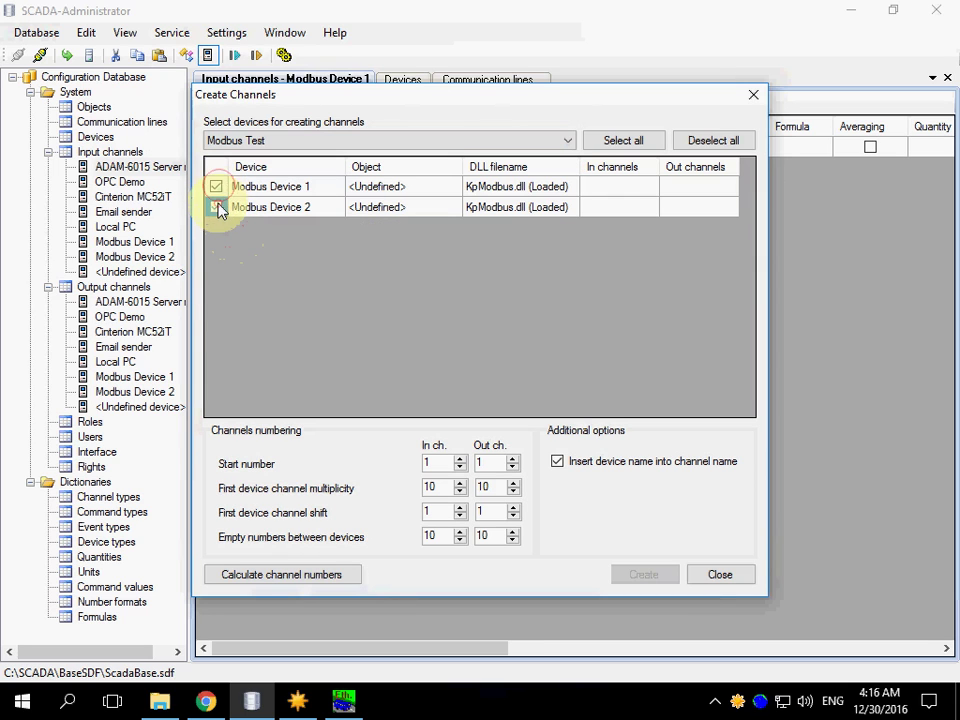
click(450, 192)
click(450, 190)
click(382, 215)
click(432, 212)
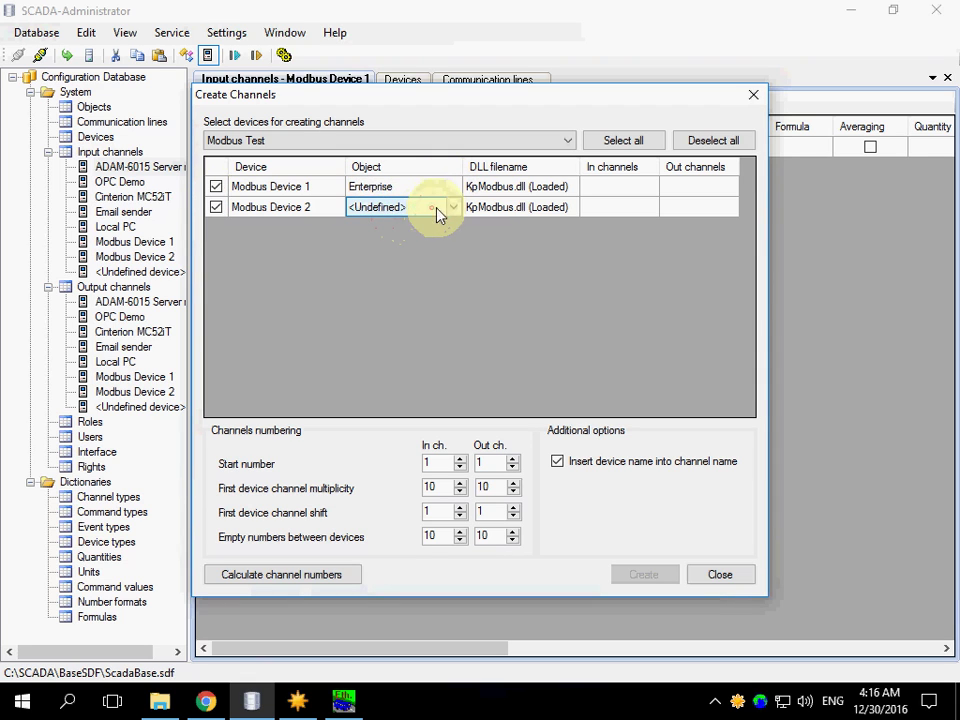
click(452, 208)
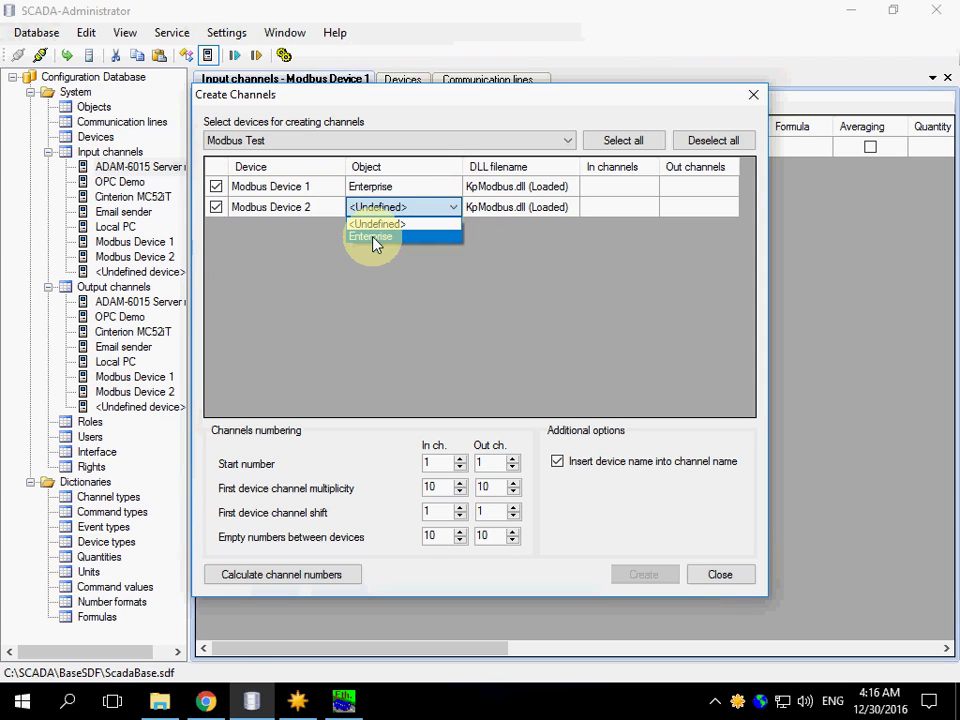
click(373, 237)
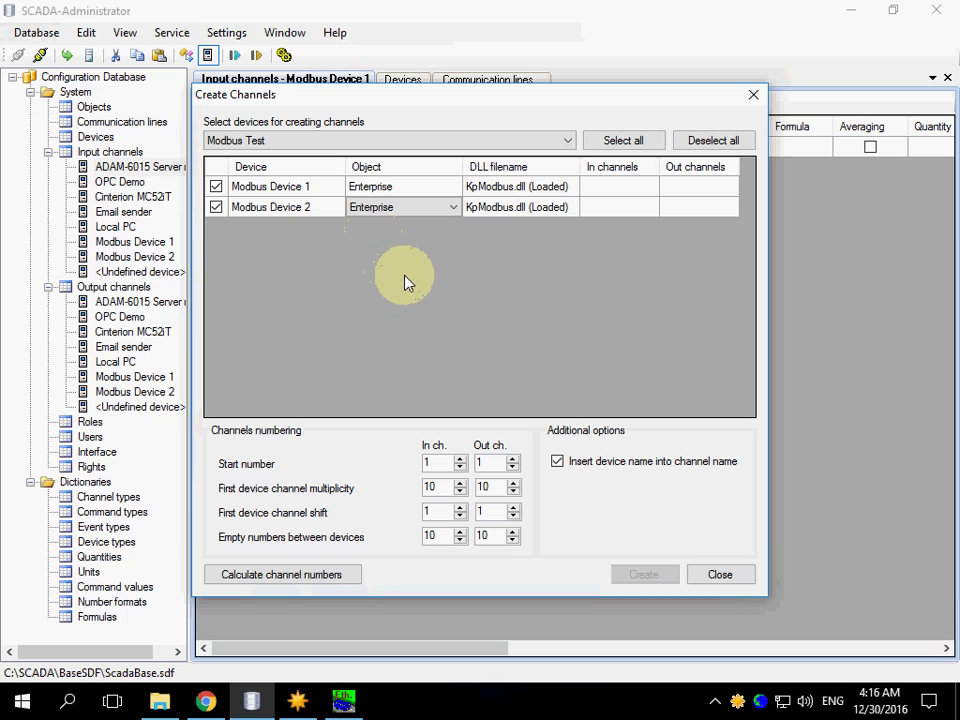
- Set input and output channel start numbers to 1001 and calculate channel numbers for both devices
click(433, 462)
text(001)
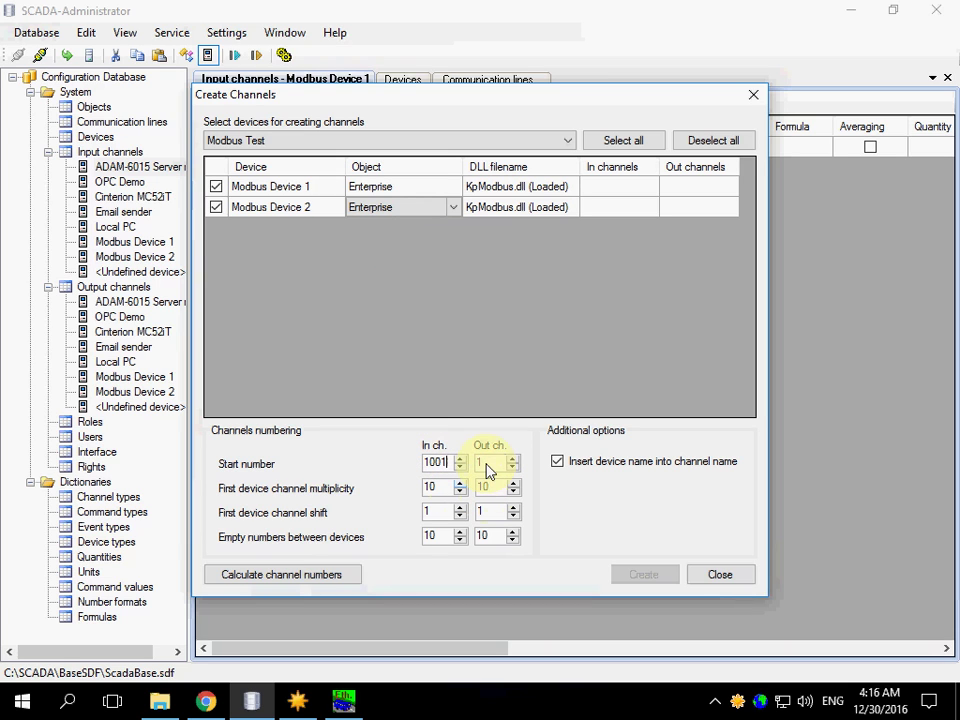
click(487, 466)
text(001)
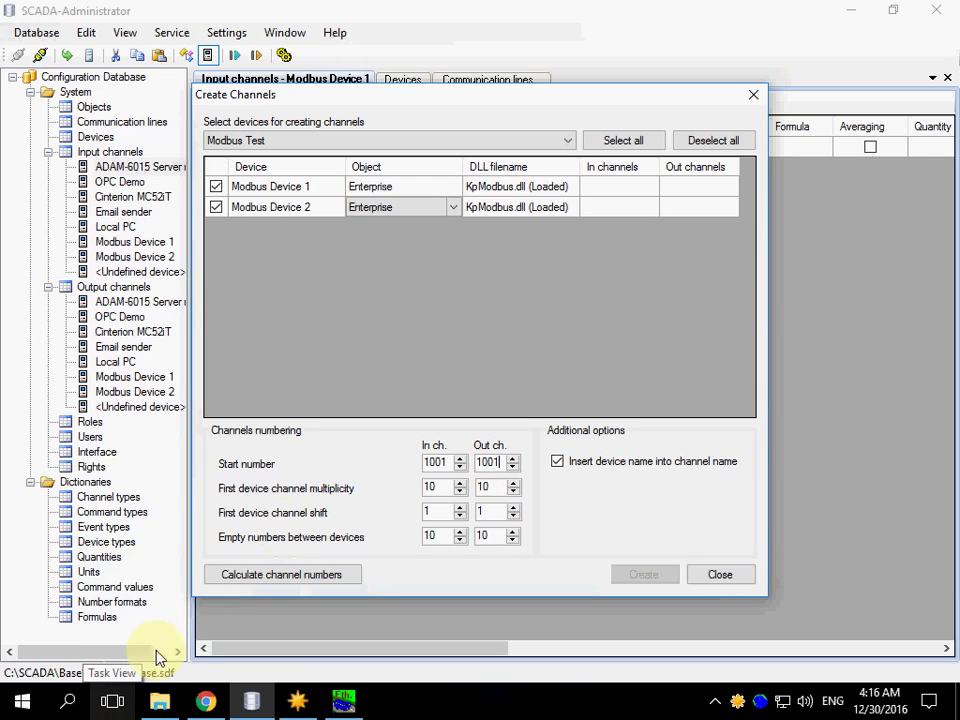
click(240, 582)
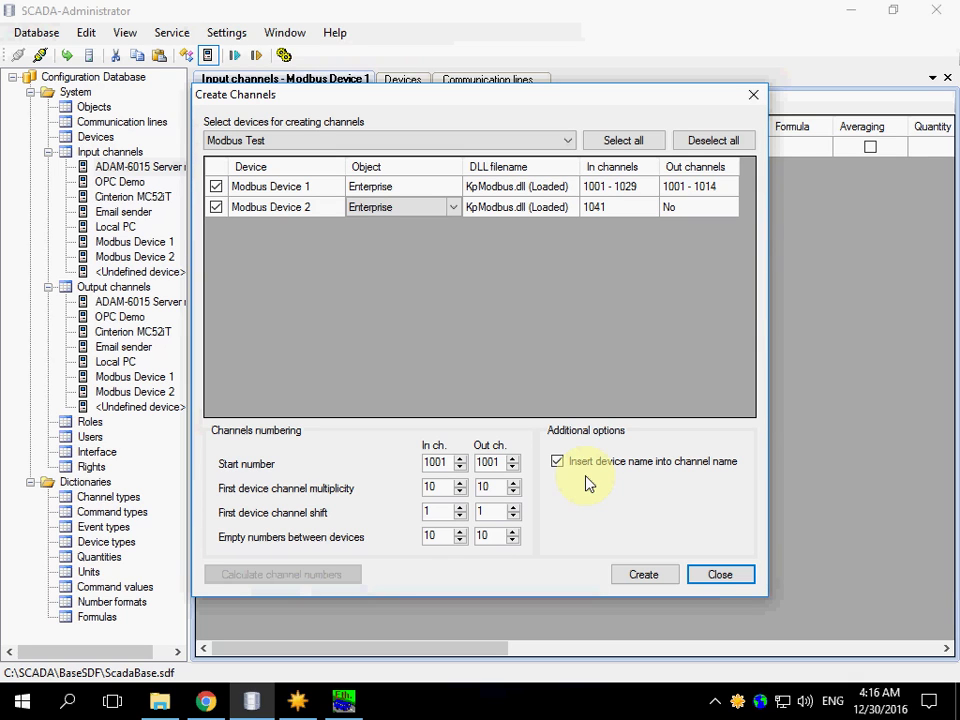
- Create the 30 input and 14 output channels, then close the message, log and Create Channels window
click(622, 578)
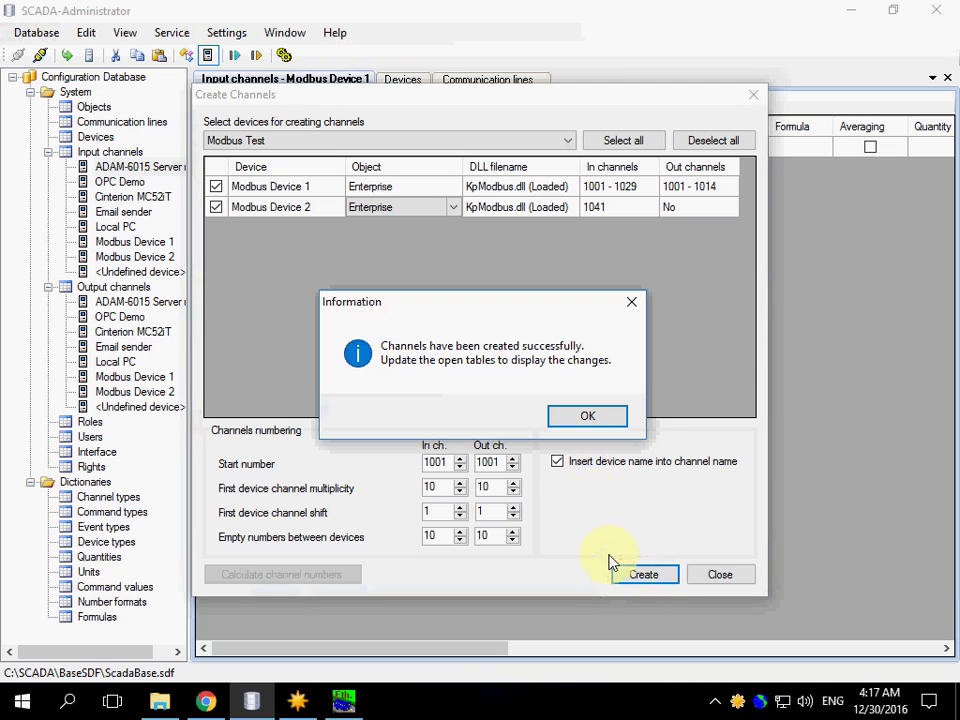
click(580, 416)
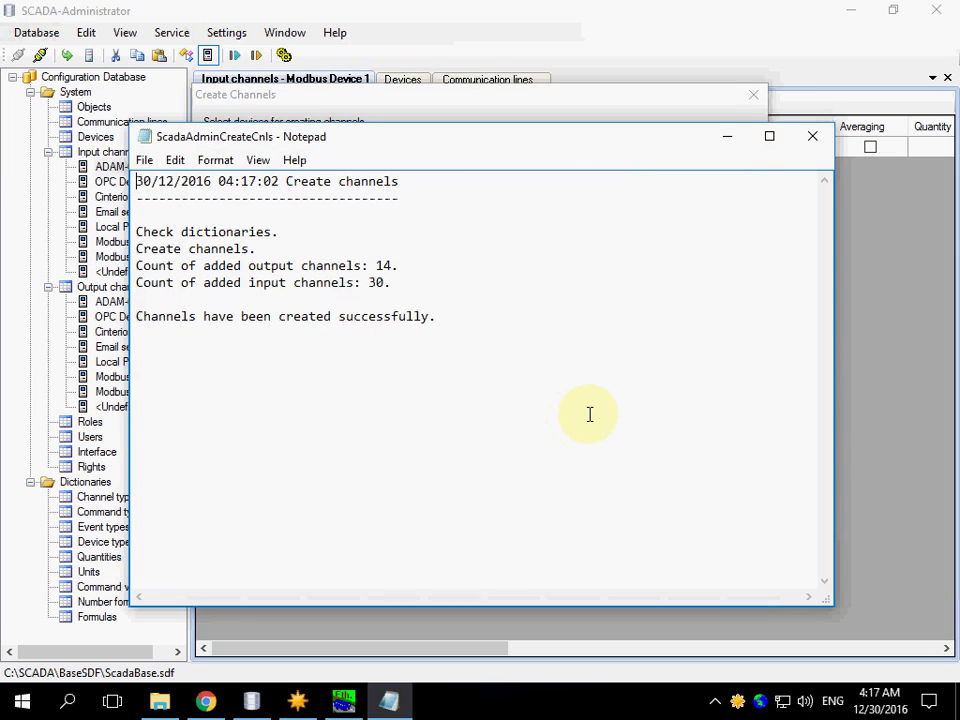
click(813, 136)
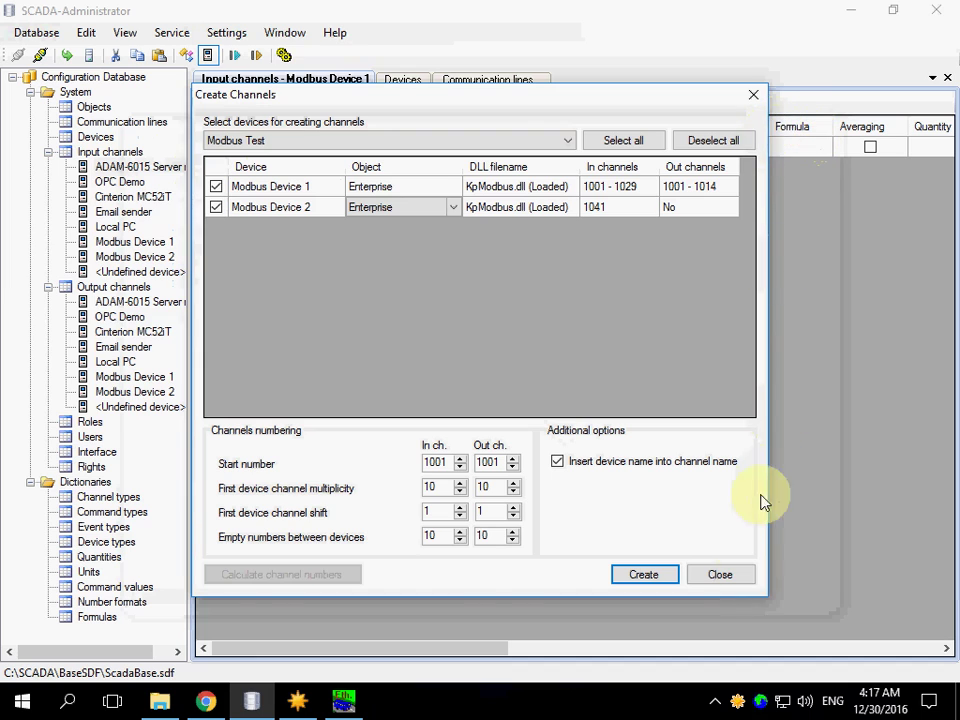
click(722, 576)
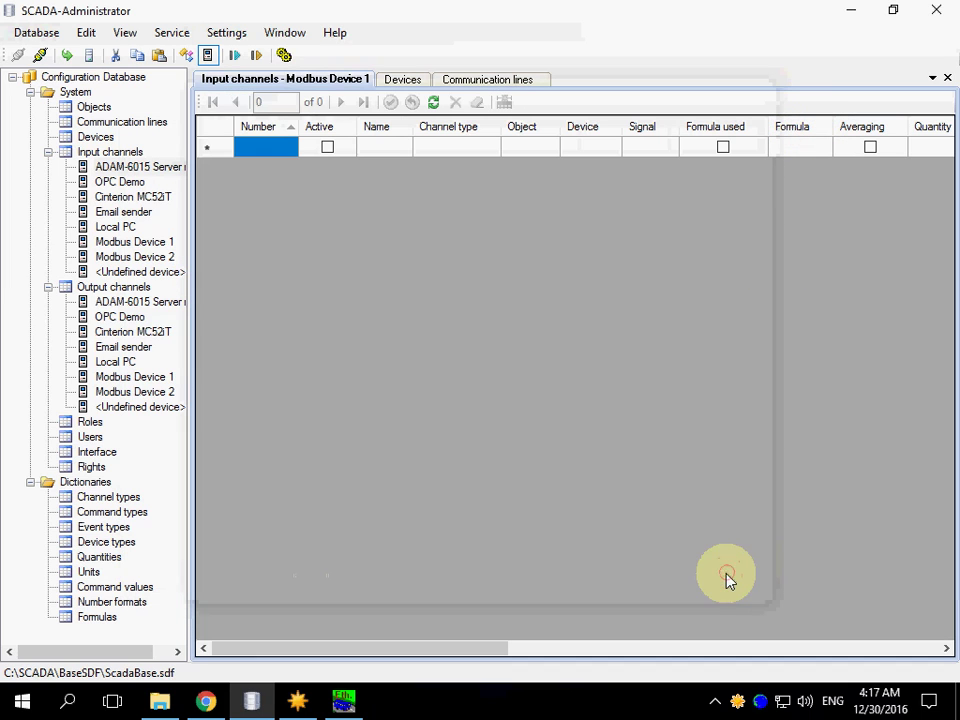
- Refresh the Modbus Device 1 input table, then open Modbus Device 2 inputs and Modbus Device 1 outputs
click(434, 104)
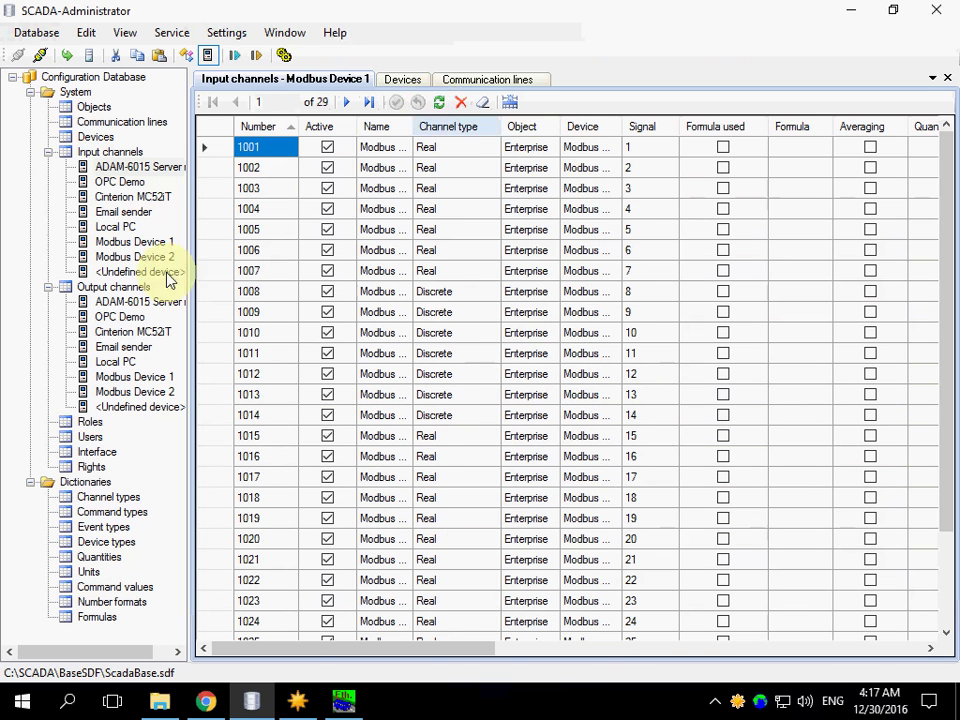
double_click(134, 257)
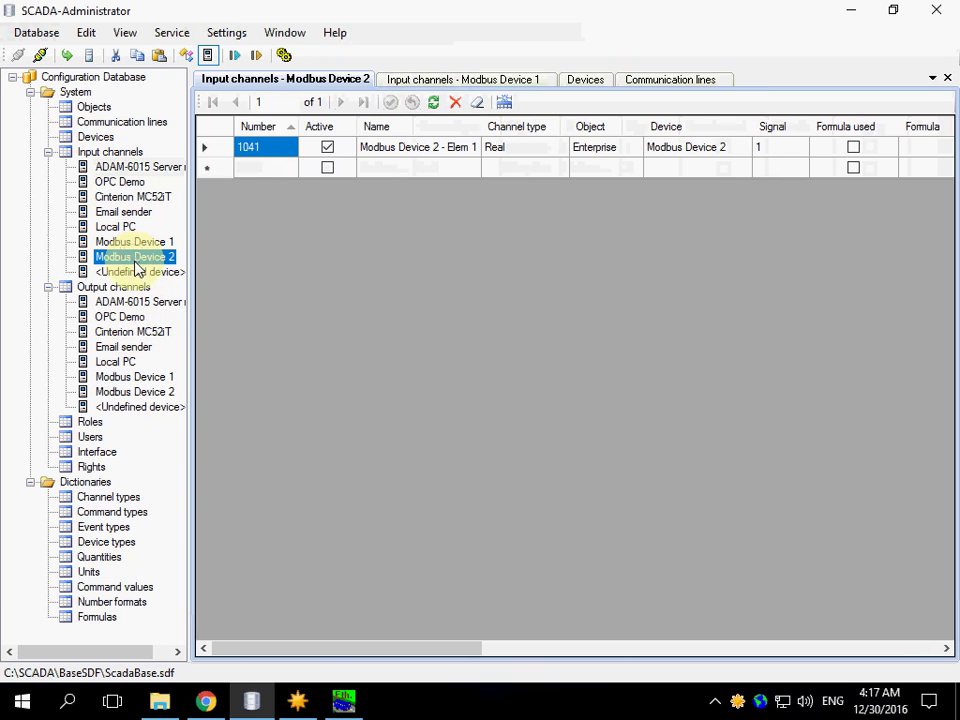
double_click(127, 377)
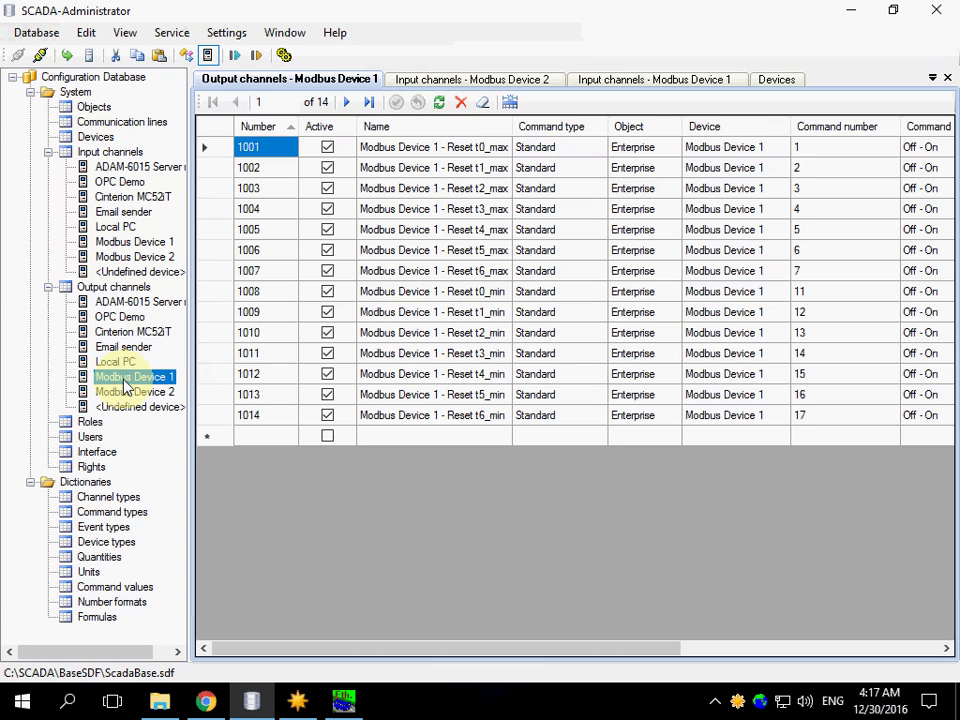
- Pass the configuration database to SCADA-Server and dismiss the confirmation message
click(66, 56)
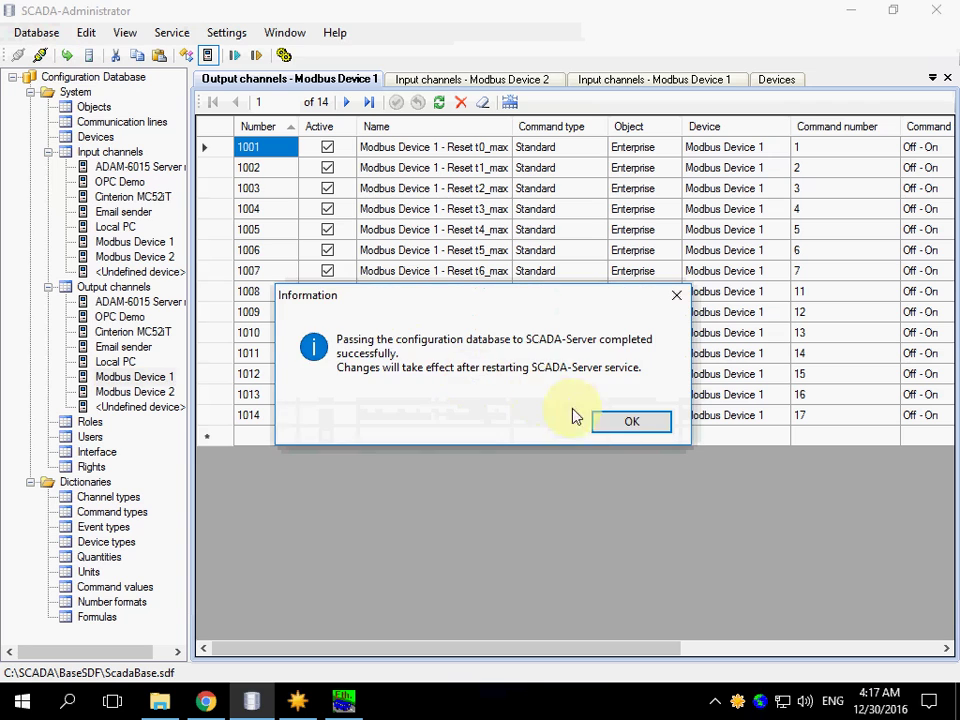
click(612, 427)
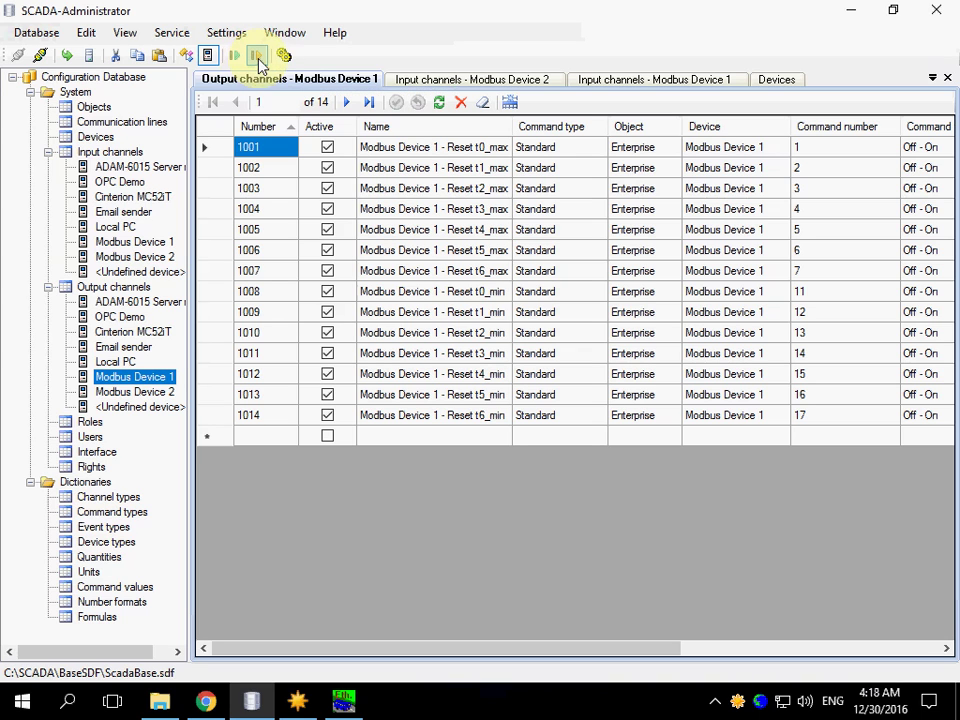
- Bring up SCADA-Communicator from the tray and restart its communication service
double_click(735, 700)
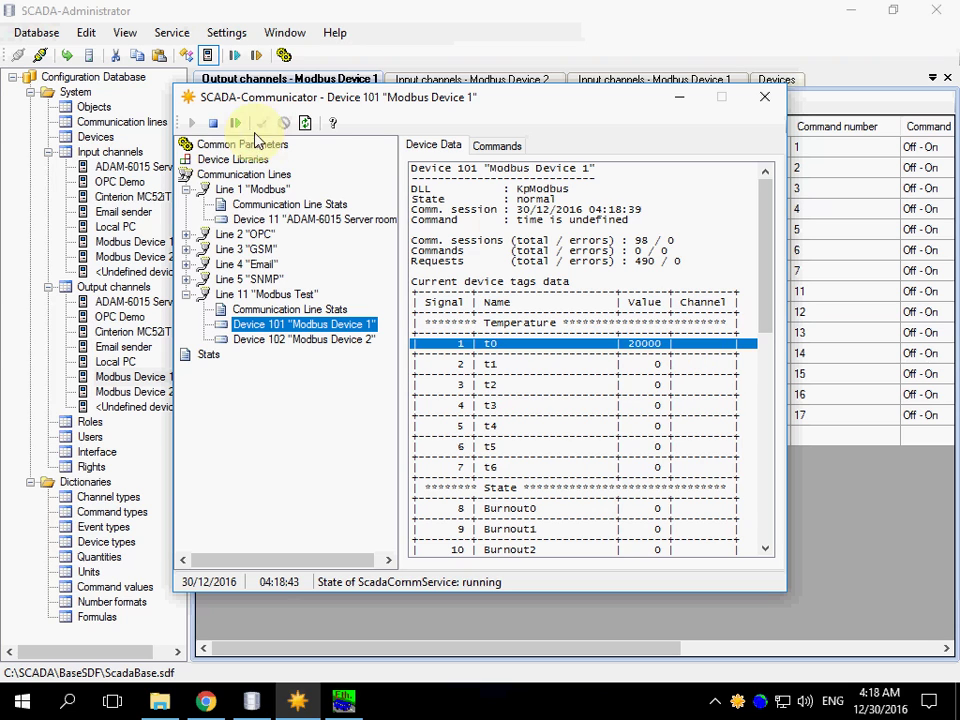
click(236, 124)
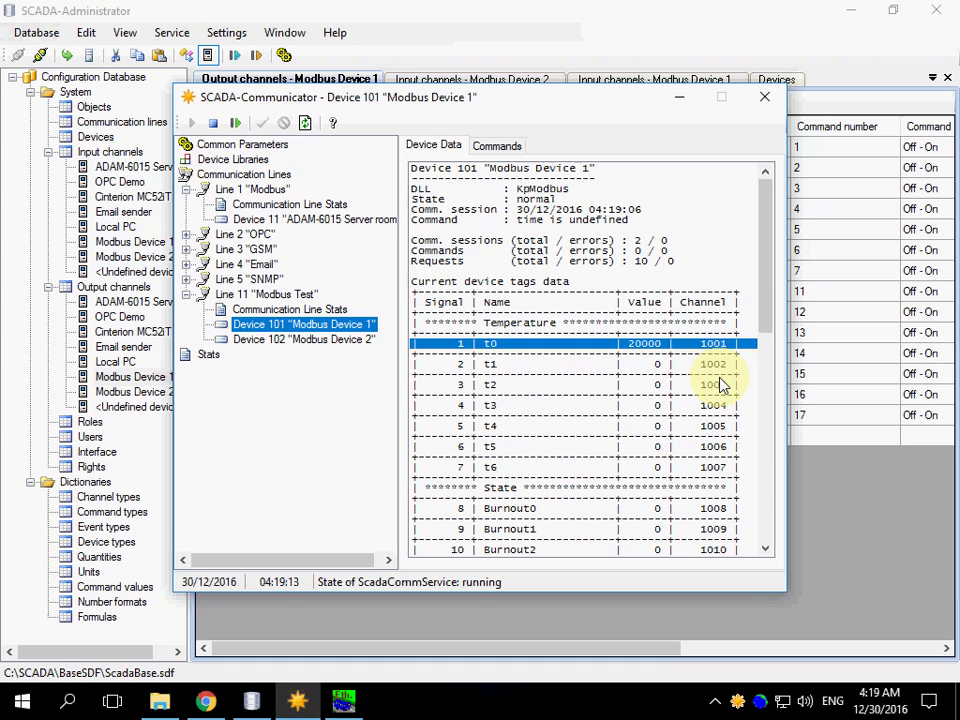
- Bring up SCADA-Server and open current.dat from the Current Data files
click(760, 705)
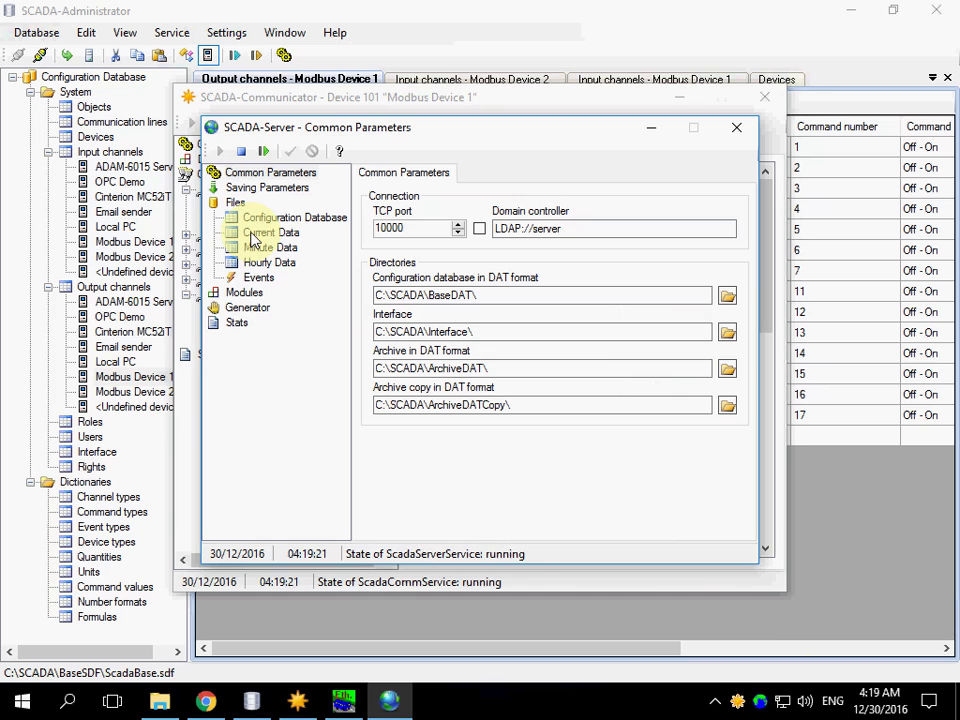
click(253, 236)
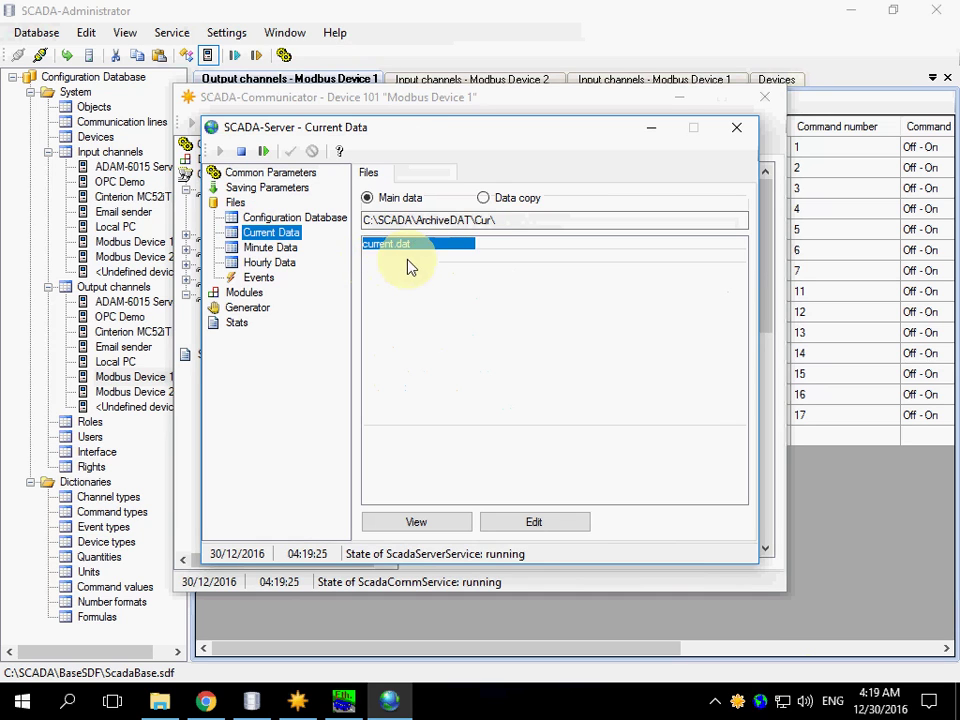
click(409, 249)
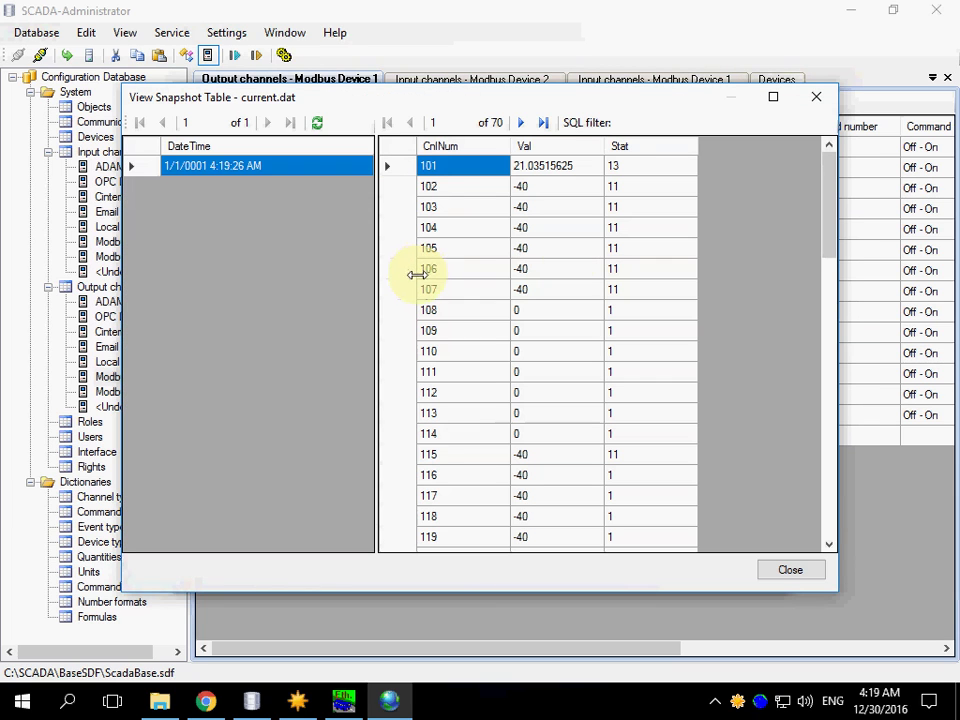
drag(830, 195, 765, 508)
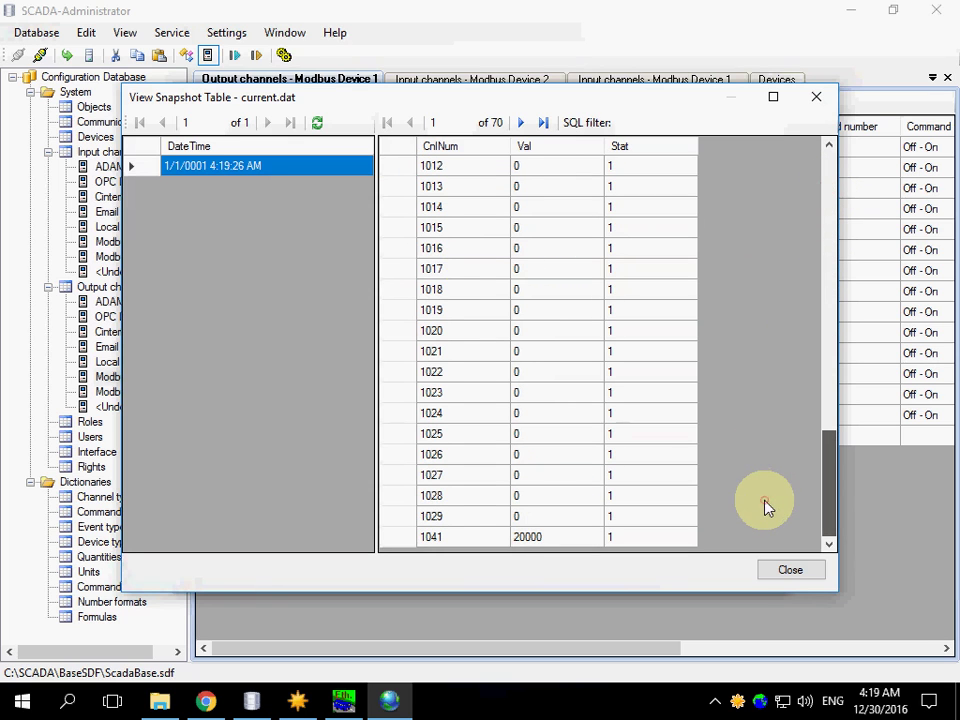
scroll(738, 480, up, 5)
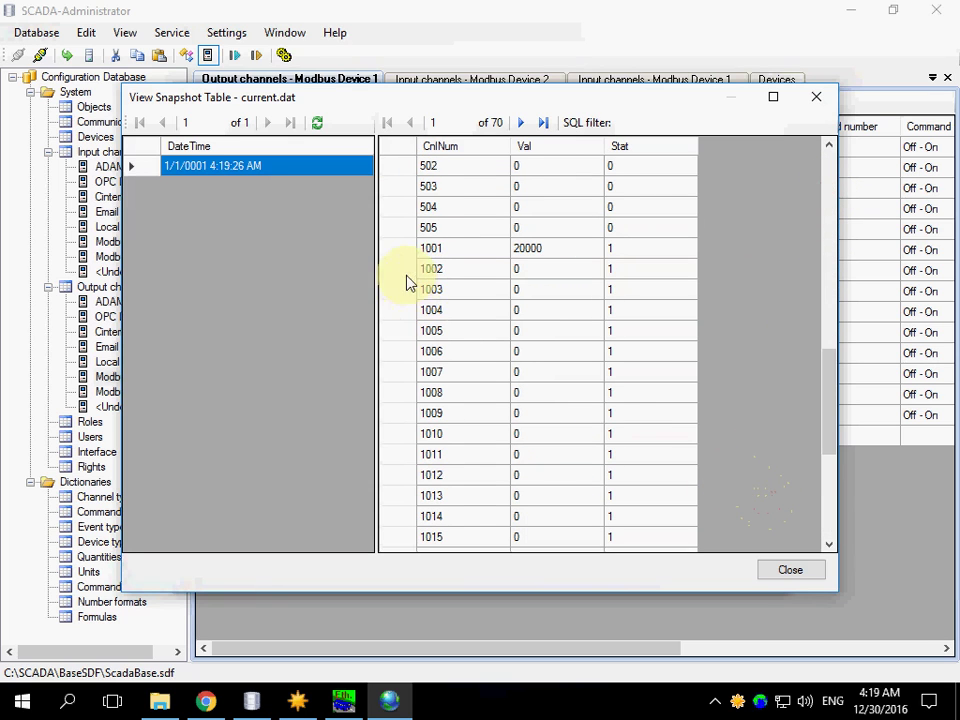
- Select channel rows 1001 to 1012, confirming 1001 reads 20000, then close the snapshot
drag(392, 250, 390, 310)
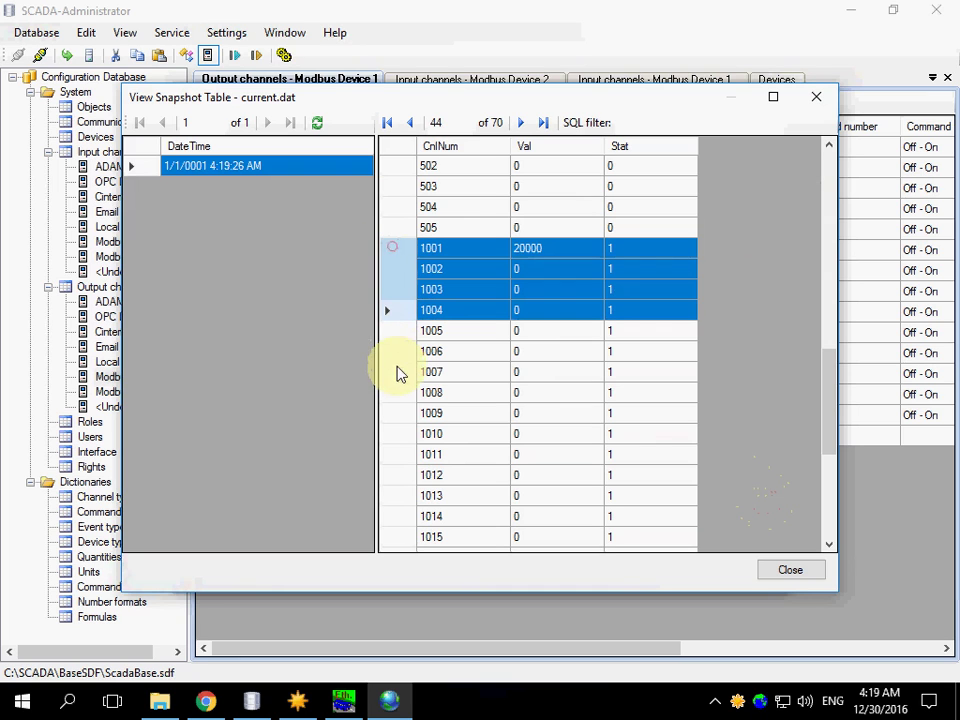
shift+click(396, 476)
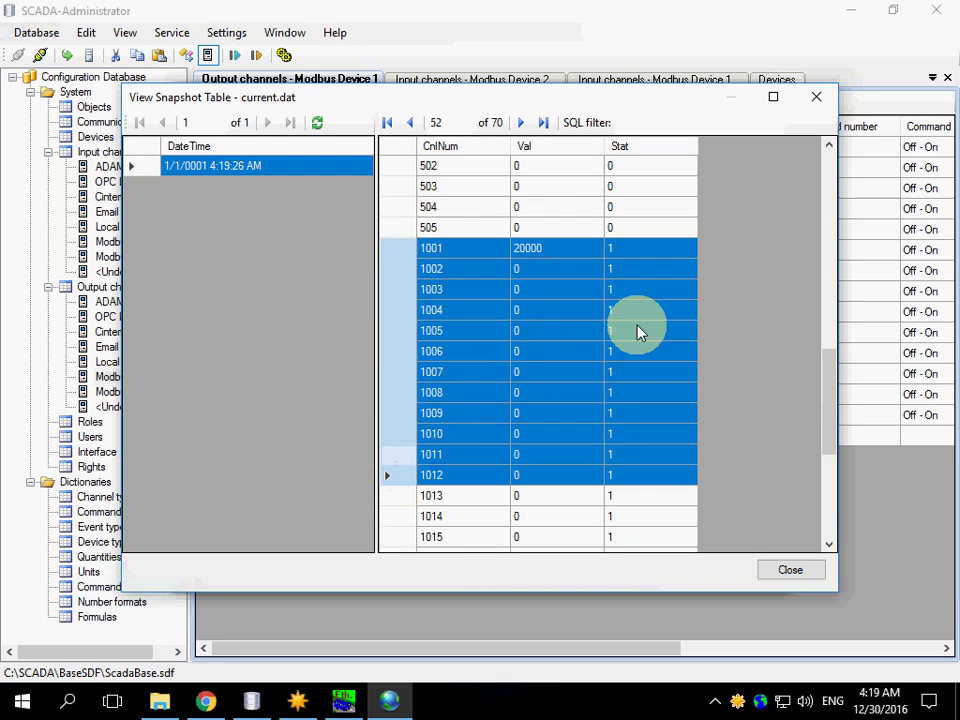
click(798, 570)
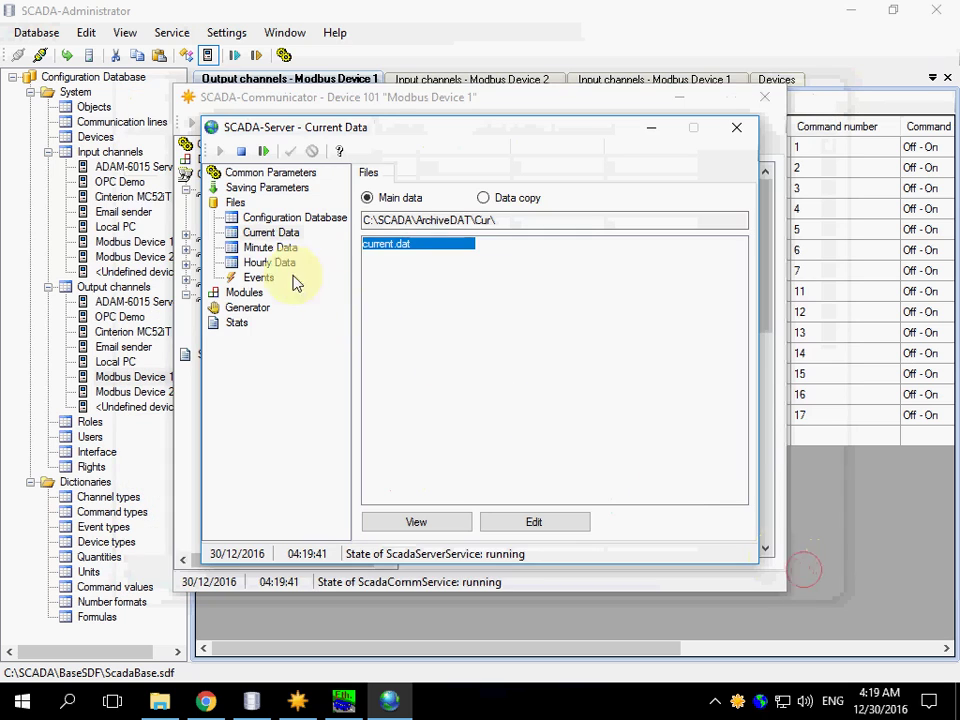
- Open minute archive m161230.dat and show the values recorded at 4:19:00 AM
click(270, 248)
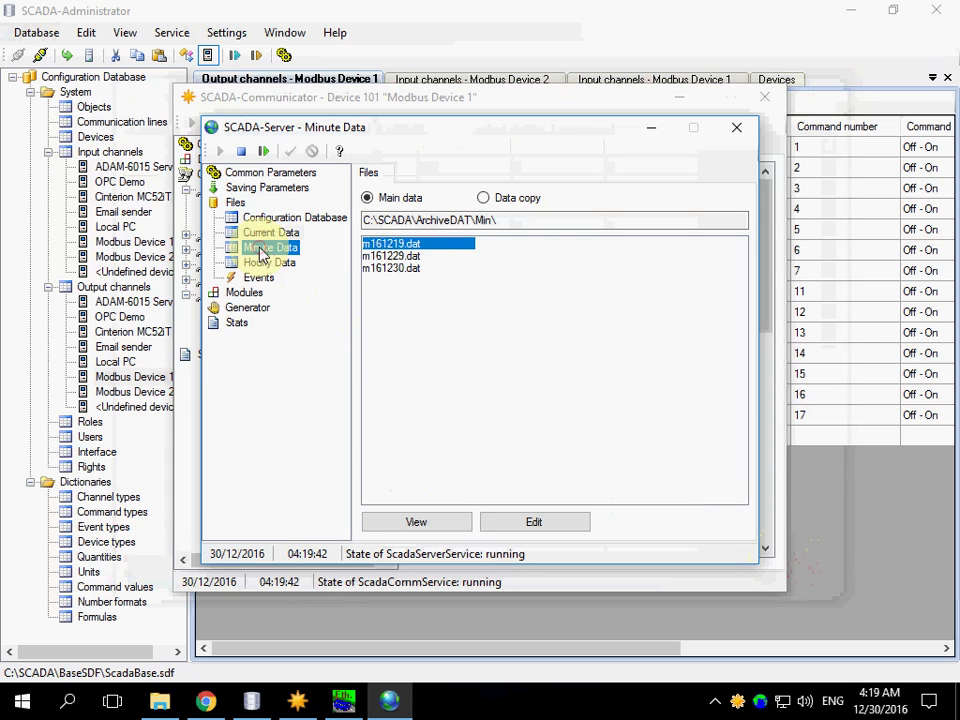
click(398, 270)
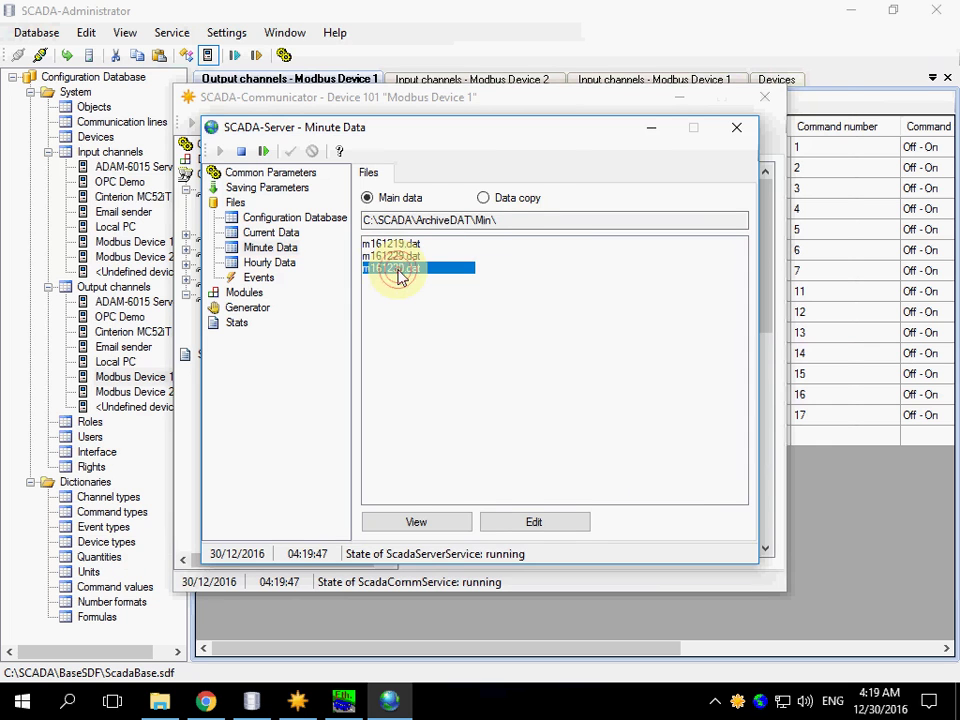
double_click(398, 272)
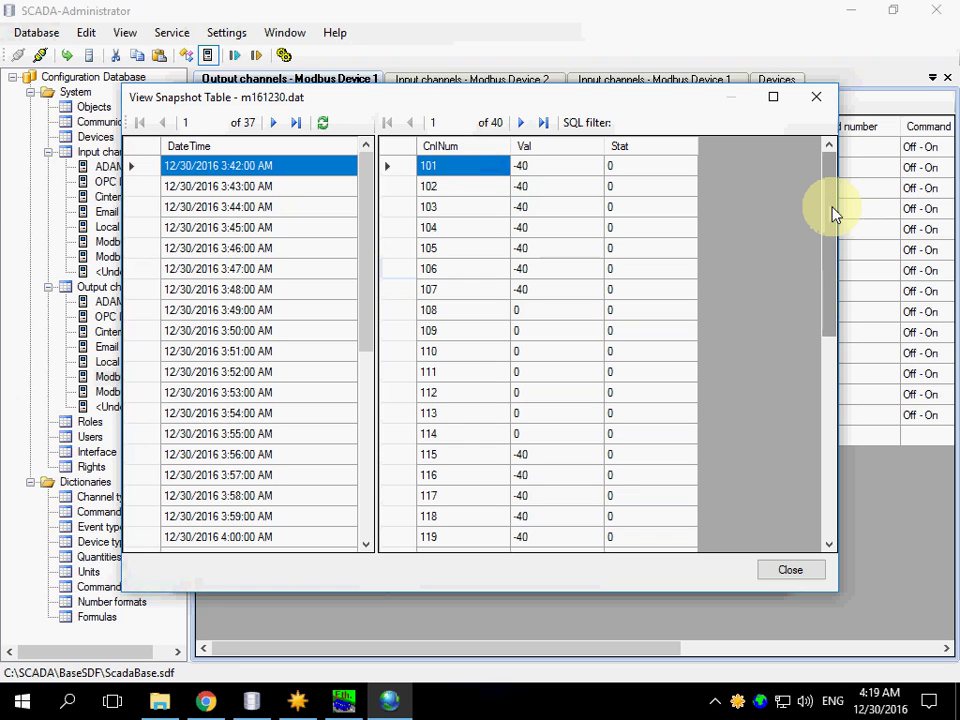
drag(827, 321, 828, 527)
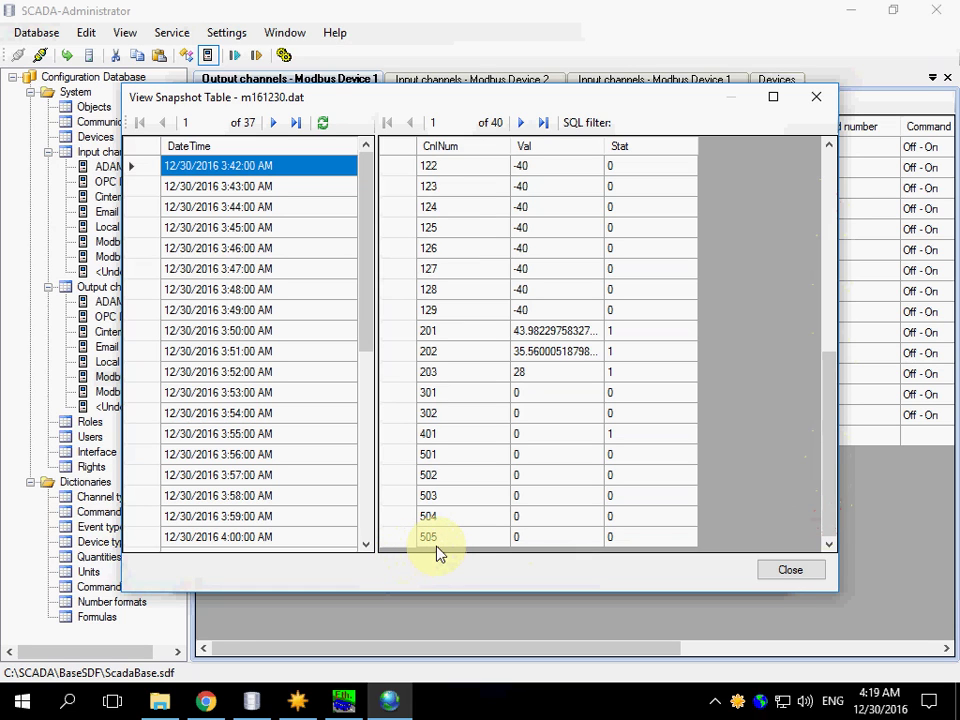
click(369, 471)
click(237, 540)
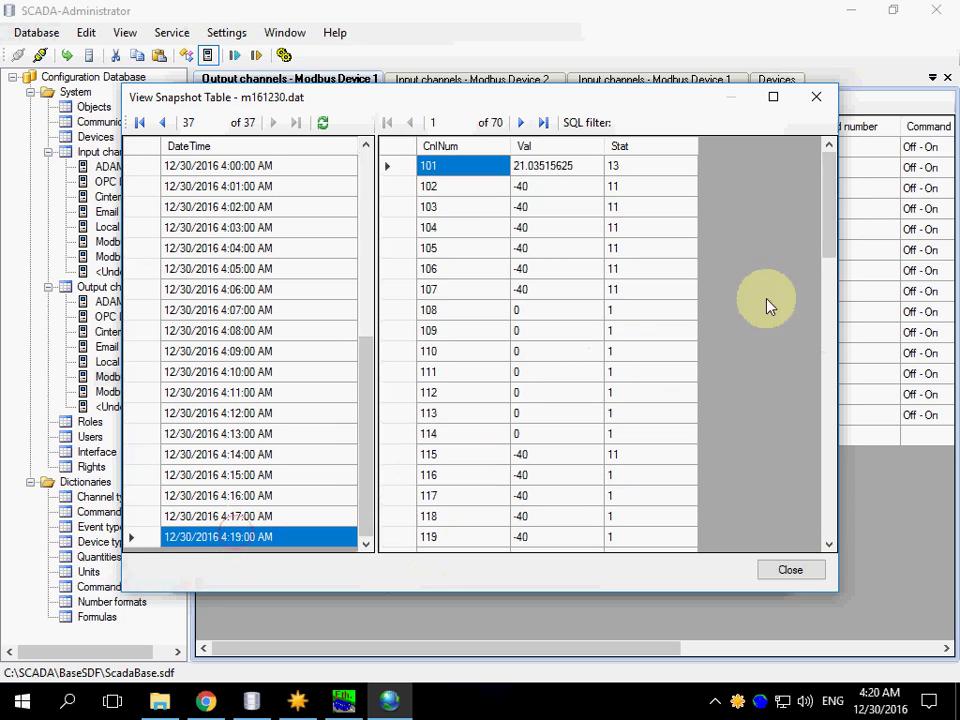
drag(838, 250, 838, 398)
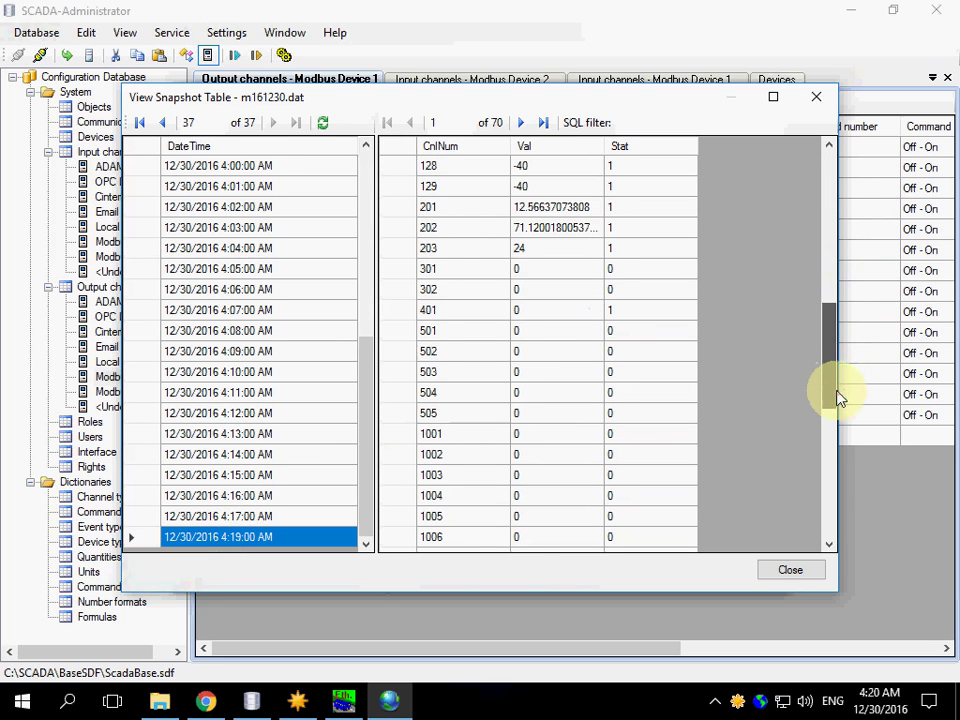
- Filter the archive with CnlNum>1000 and scroll back to channel 1001
click(671, 124)
text(Cnl)
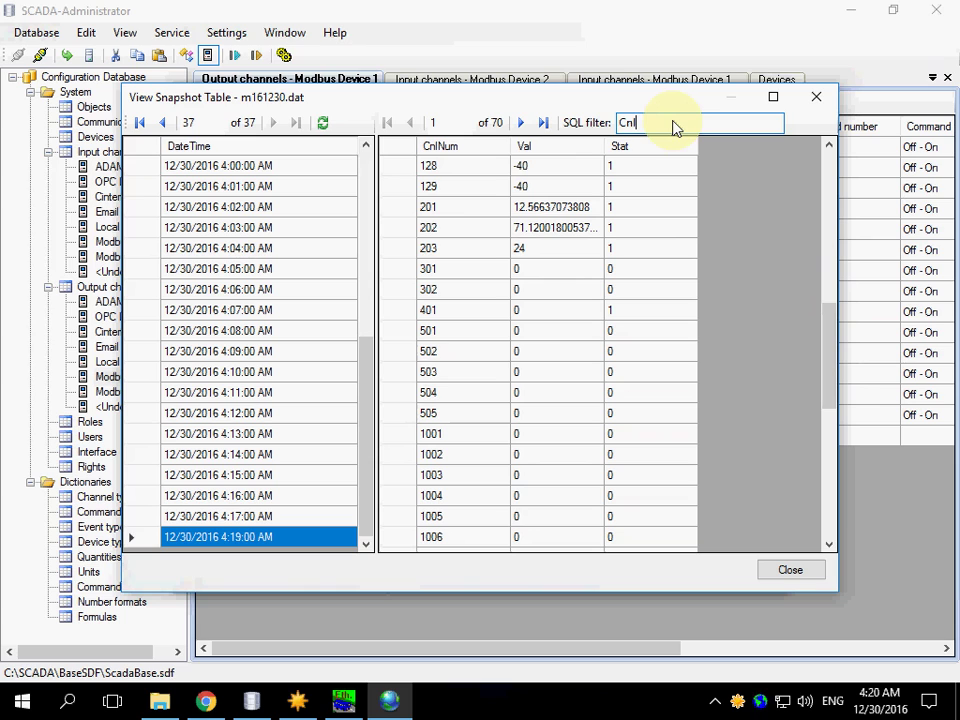
text(Num> 100)
text(0)
key(Return)
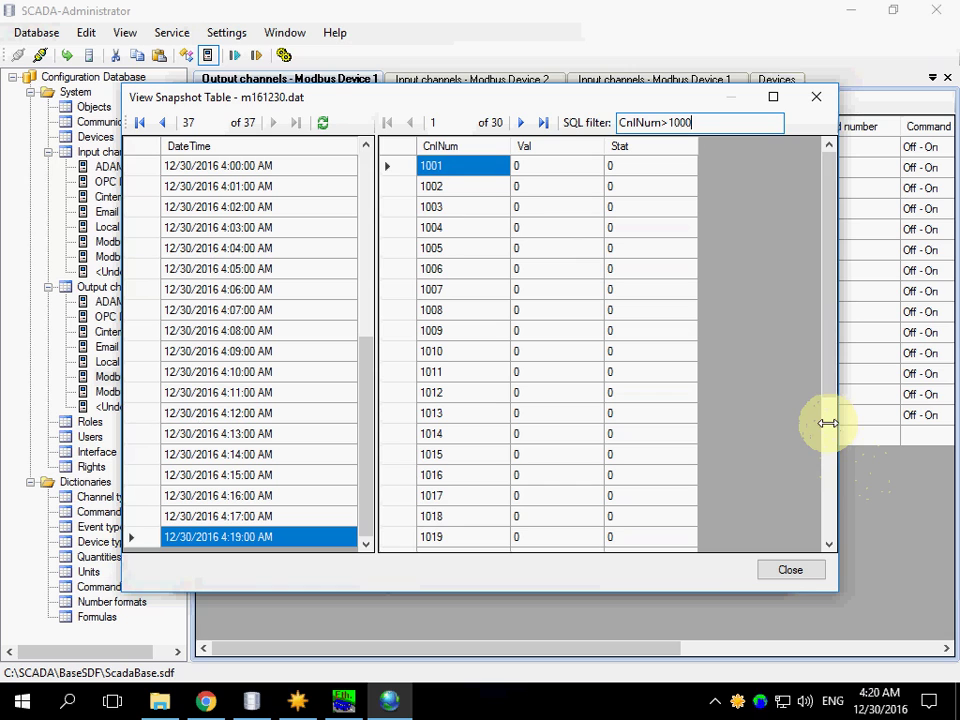
scroll(828, 423, down, 4)
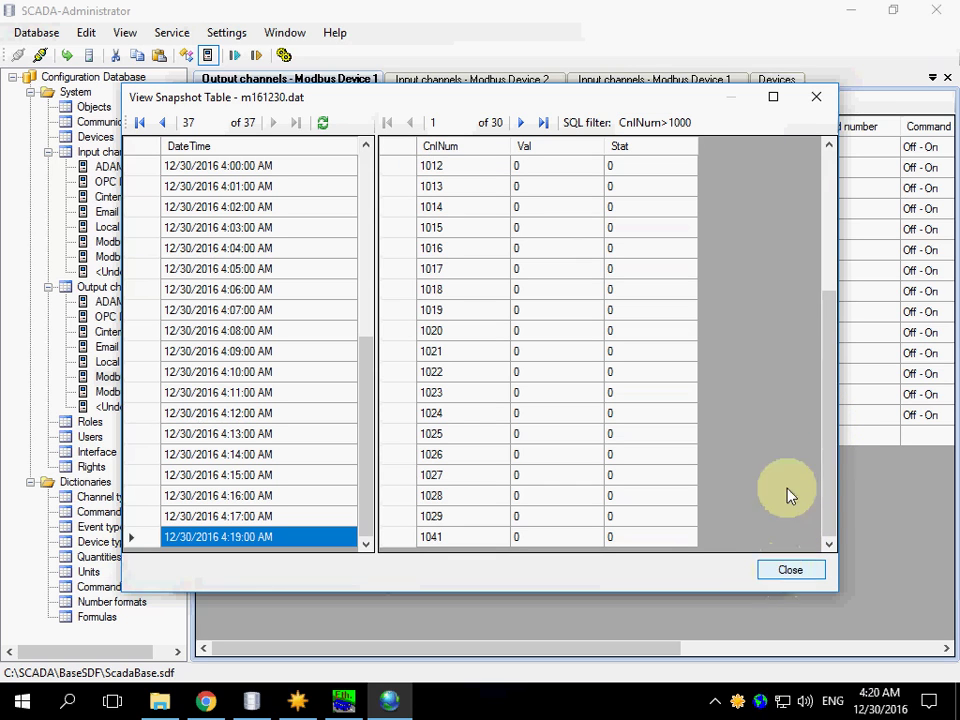
click(823, 292)
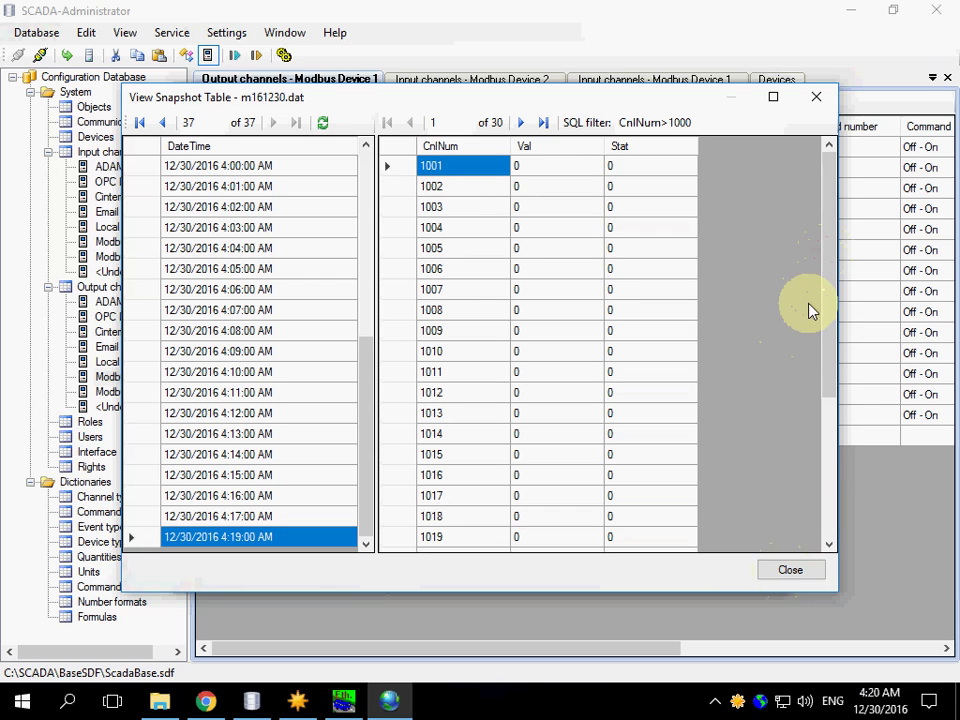
- Close the m161230.dat snapshot window, returning to the Minute Data file list
click(787, 576)
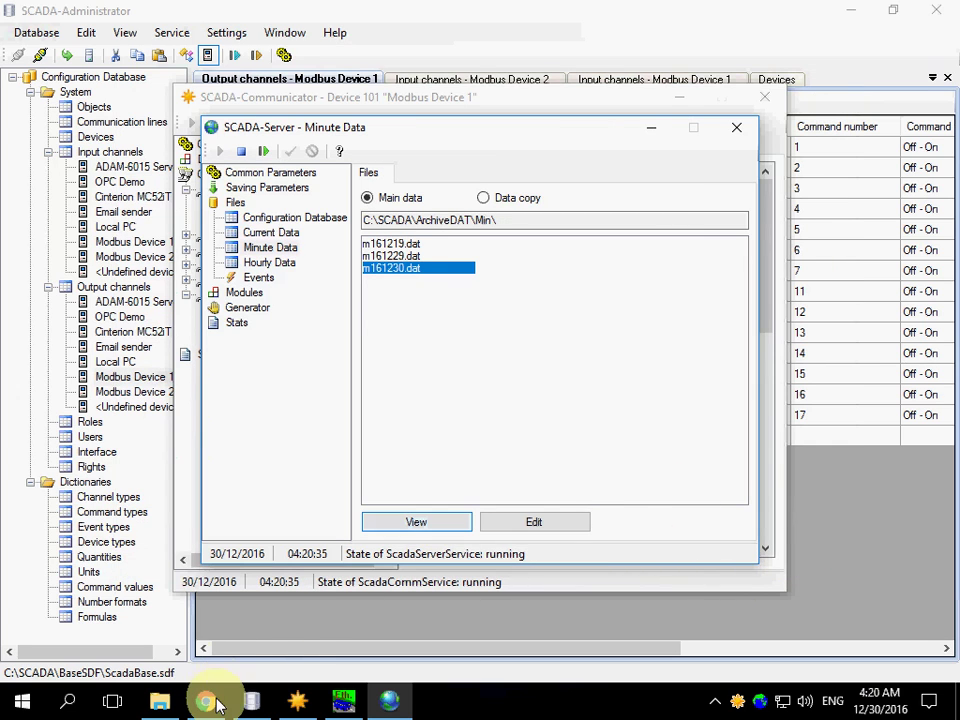
mouse_move(218, 705)
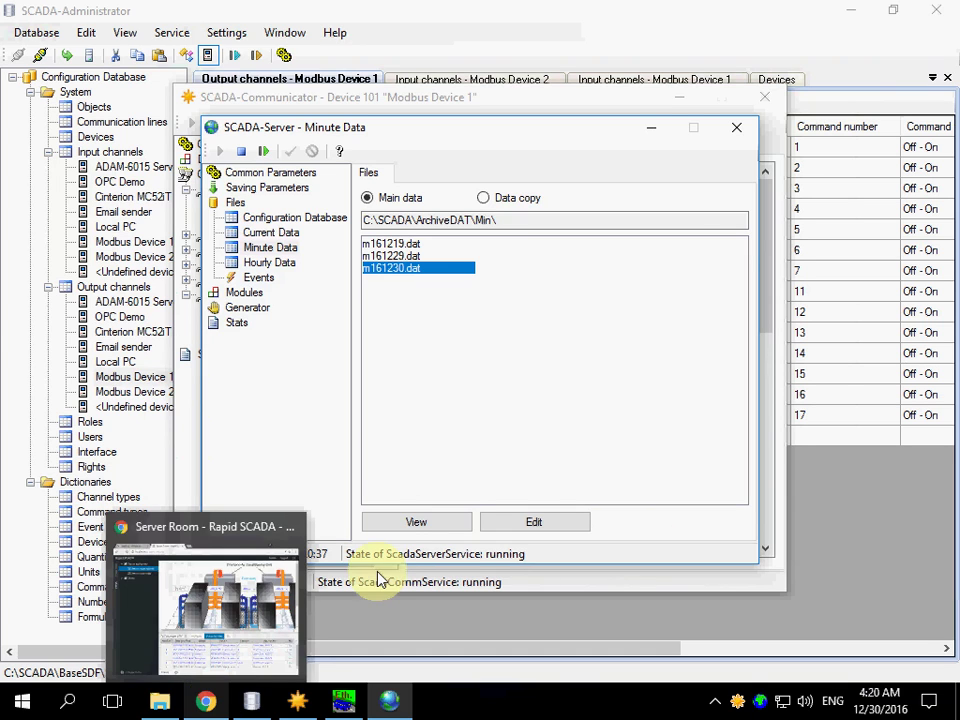